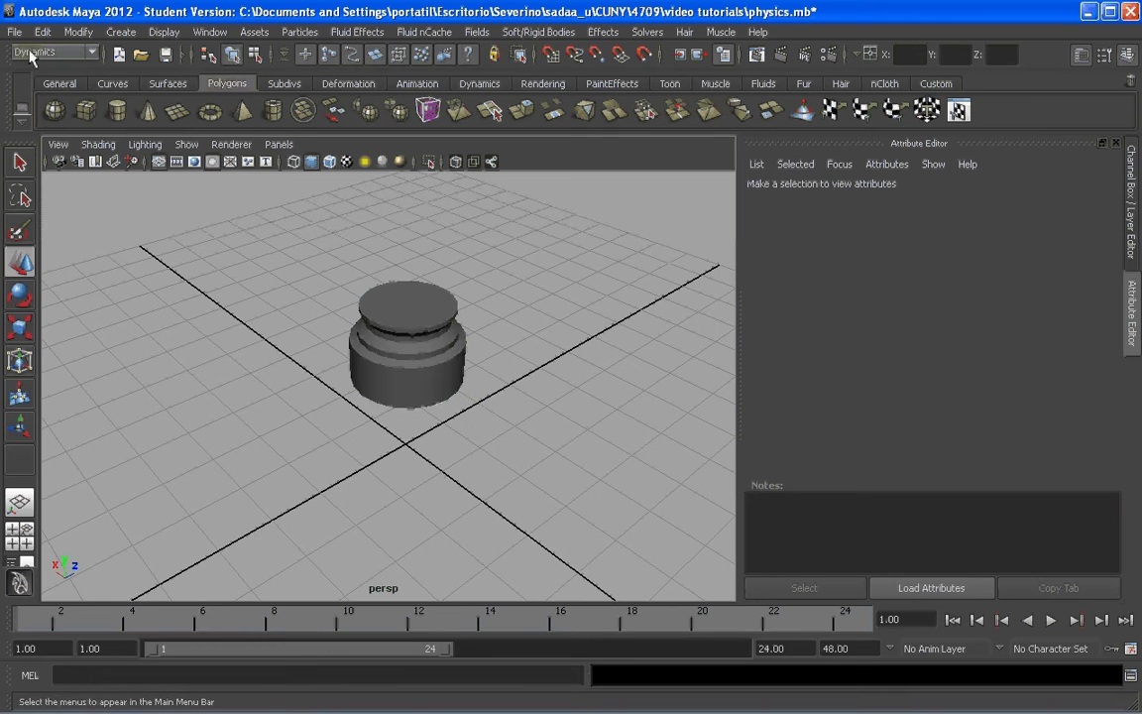
Step: Activate the Dynamics command set and review the available field and rigid body commands for the jar
left_click(55, 52)
left_click(35, 109)
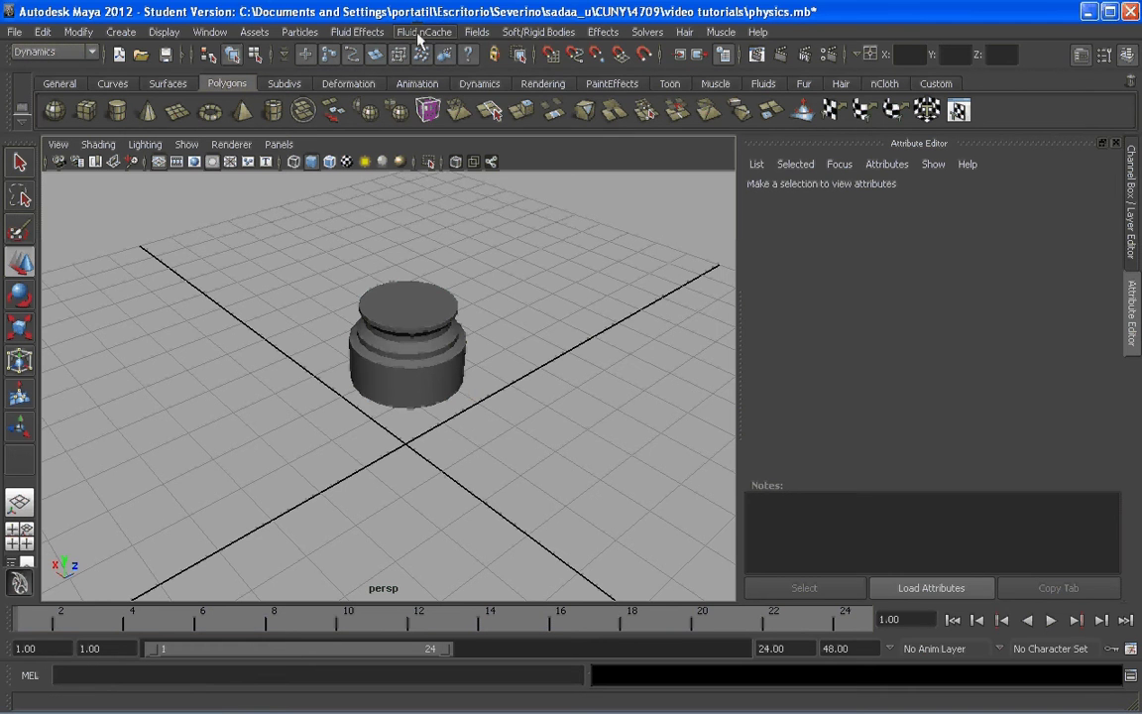
left_click(477, 31)
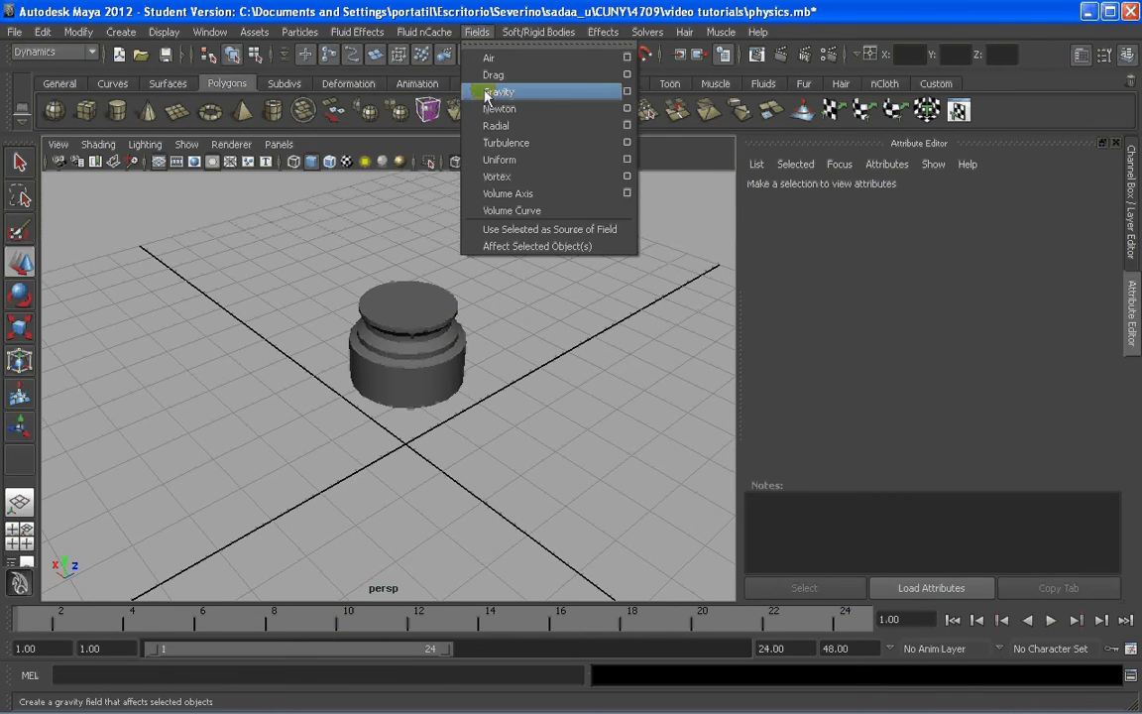
mouse_move(535, 31)
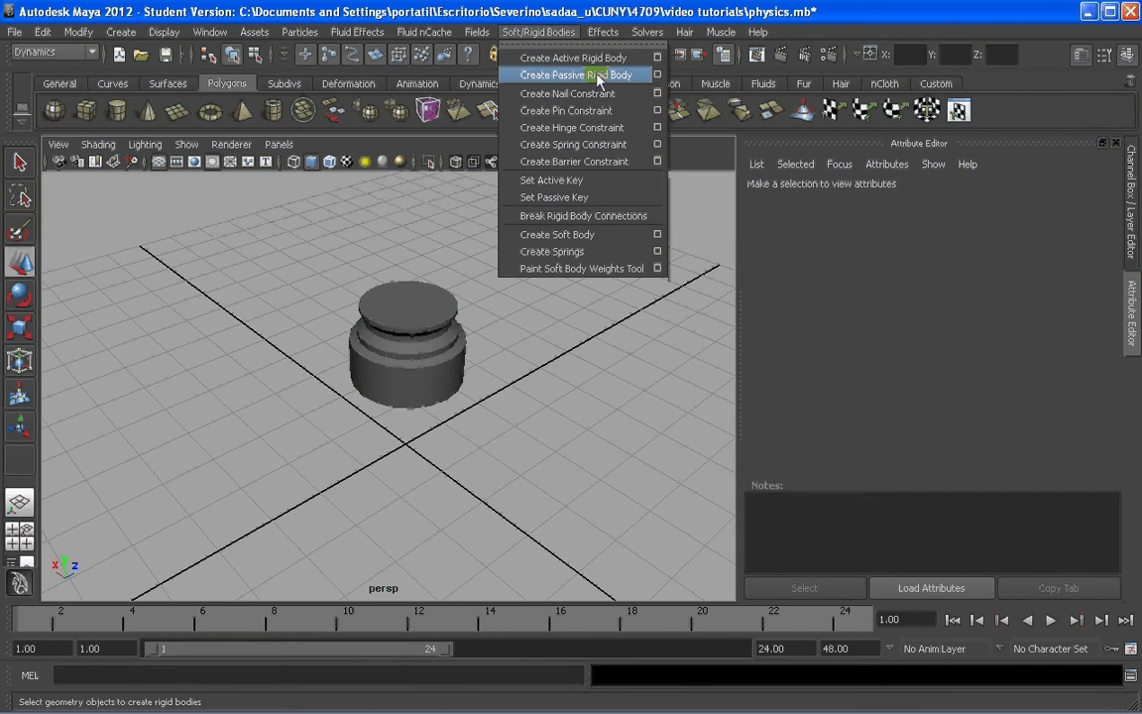
left_click(365, 260)
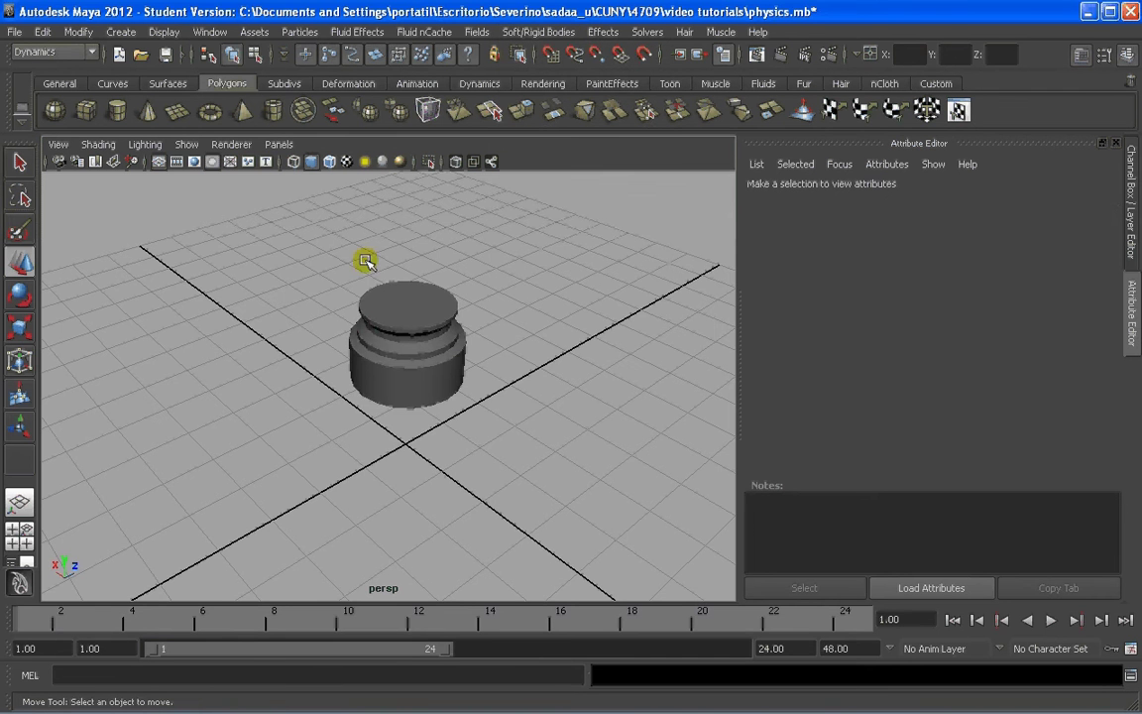
left_click(420, 330)
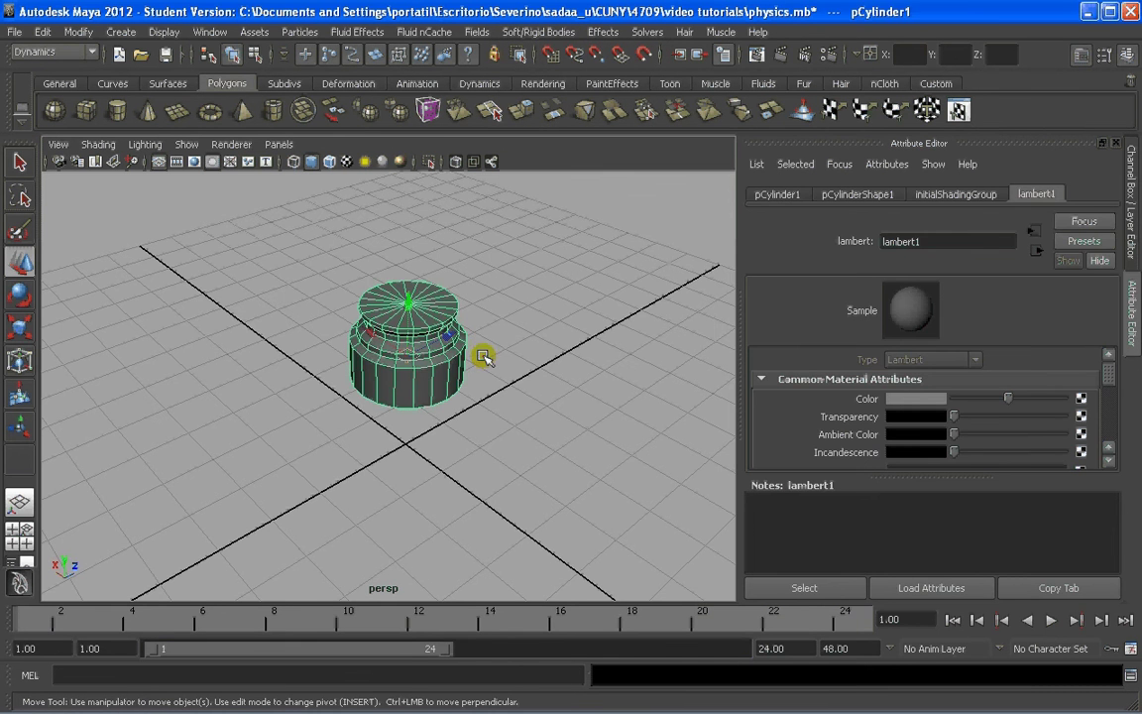
left_click(485, 415)
Step: Create a polygon plane at the origin and scale it uniformly to about 46.7 as a ground beneath the jar
left_click_drag(478, 416, 451, 407, "alt")
mouse_move(451, 408)
right_mouse_down("alt")
mouse_move(451, 441)
mouse_move(473, 407)
mouse_move(461, 400)
right_mouse_up("alt")
left_click_drag(461, 401, 453, 408, "alt")
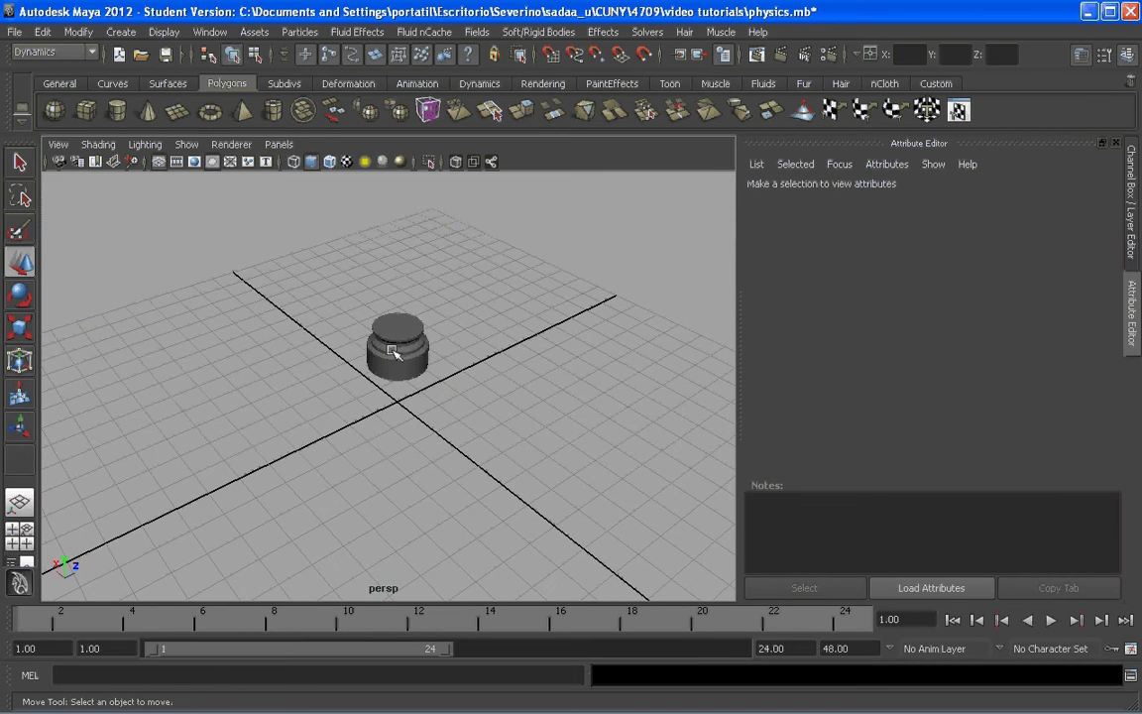
left_click(180, 112)
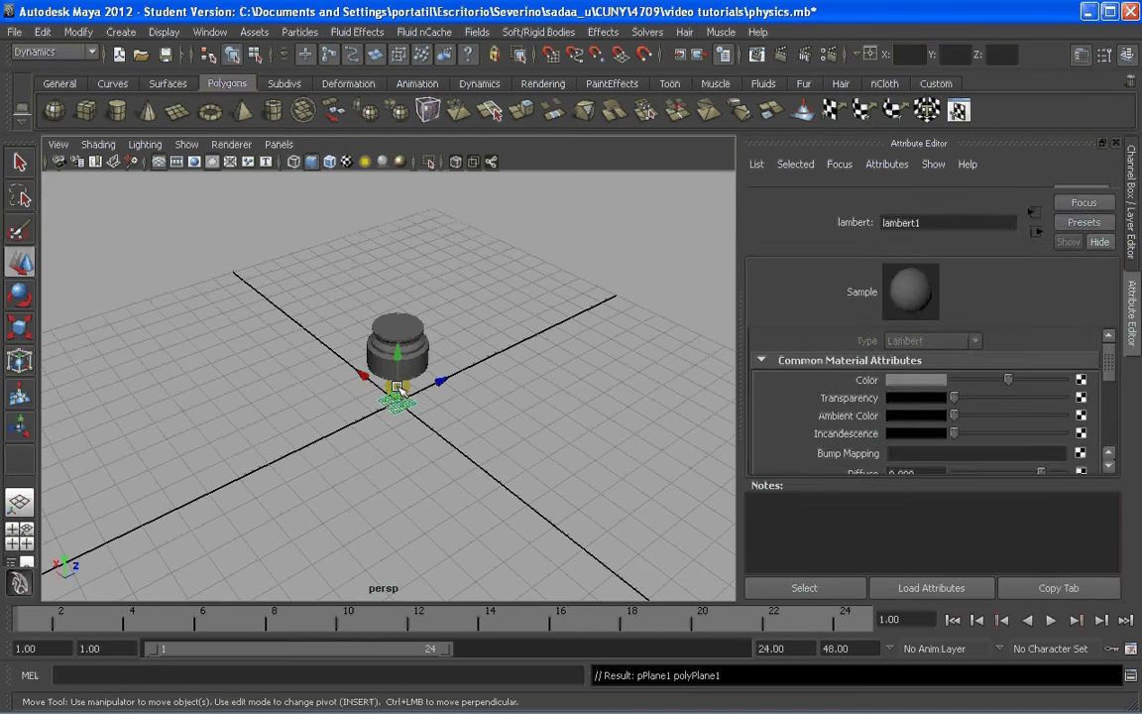
scroll(402, 402, "down", 3)
key("r")
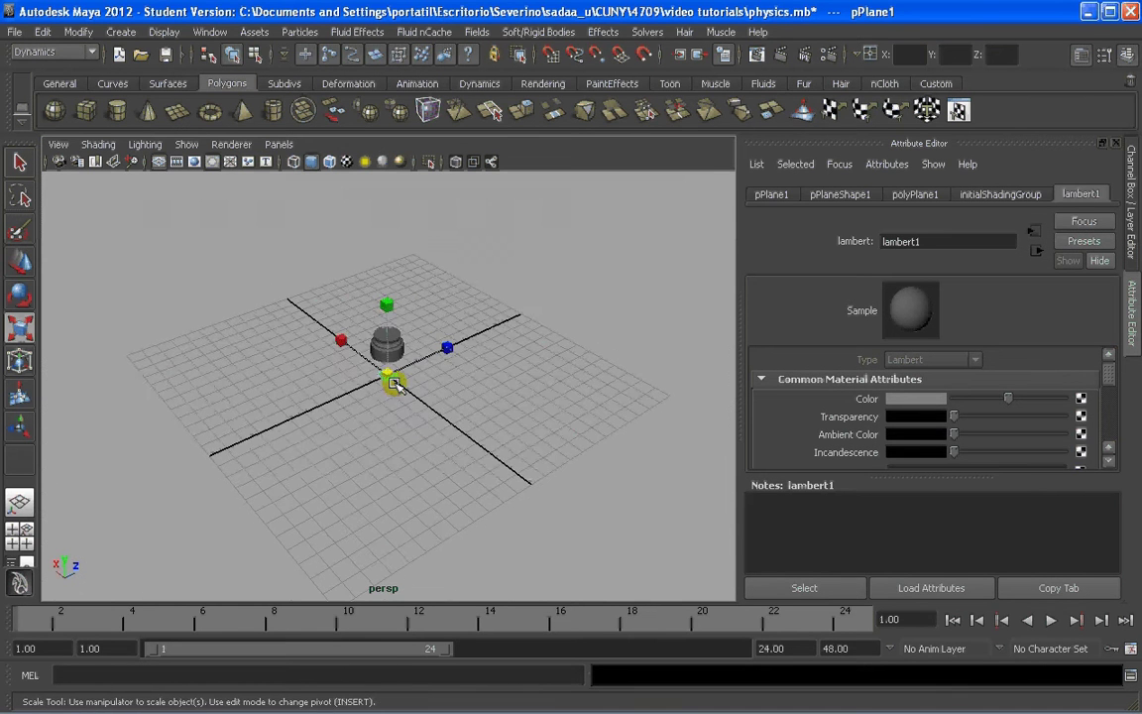
left_click_drag(393, 383, 652, 235)
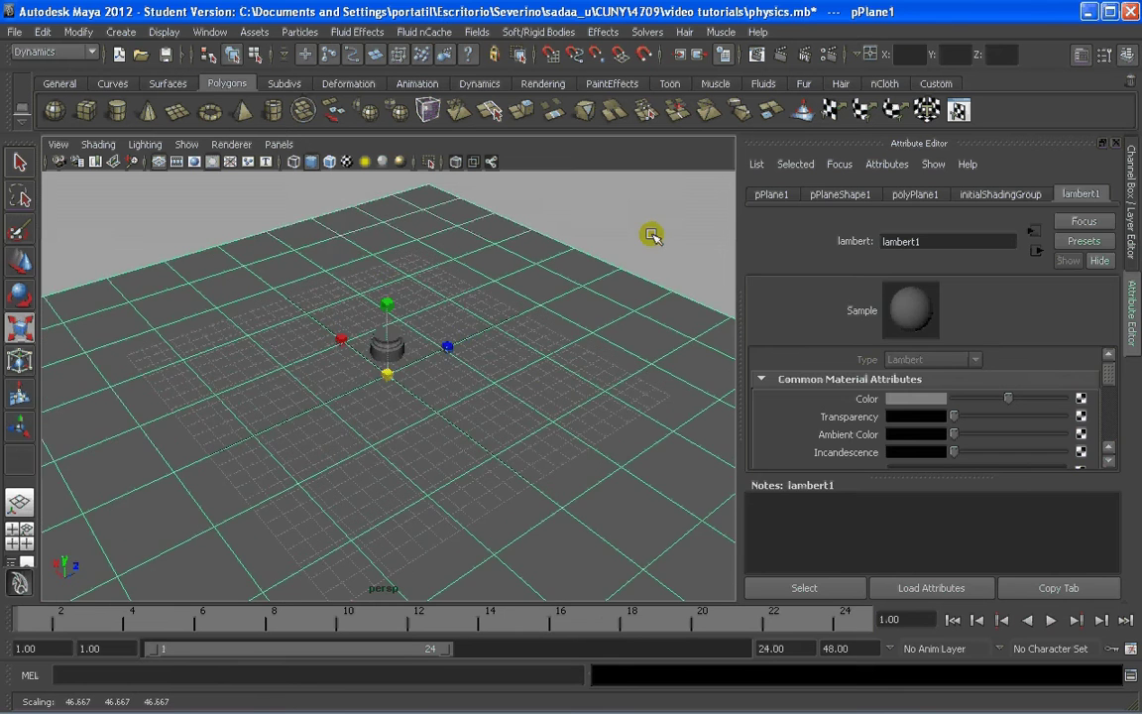
left_click(652, 235)
Step: Duplicate the jar three times at equal spacing to form a straight row of four jars
scroll(393, 395, "up", 3)
left_click_drag(393, 395, 389, 362, "alt")
left_click_drag(416, 418, 391, 374, "alt")
left_click(393, 332)
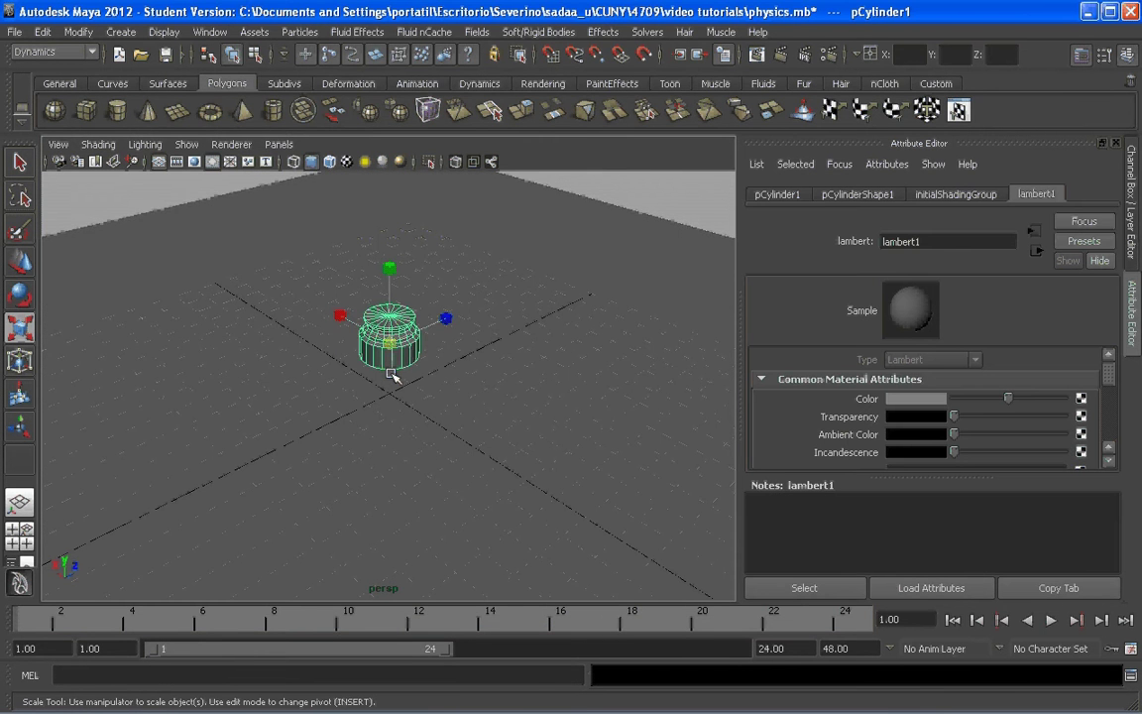
key("ctrl+d")
key("w")
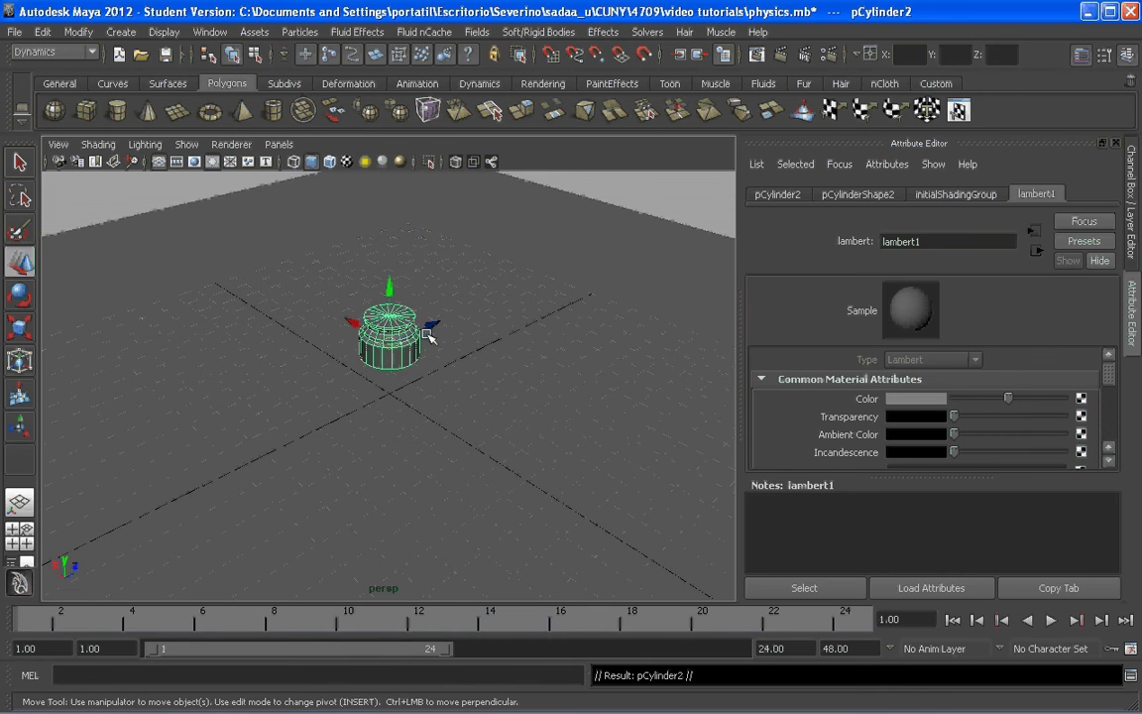
left_click_drag(428, 337, 311, 317)
key("shift+d")
key("shift+d")
Step: Duplicate the row of four jars three times at equal sideways spacing to form a 4 by 4 grid
left_click_drag(236, 207, 597, 325)
key("4")
left_click_drag(522, 356, 487, 392, "alt")
key("ctrl+d")
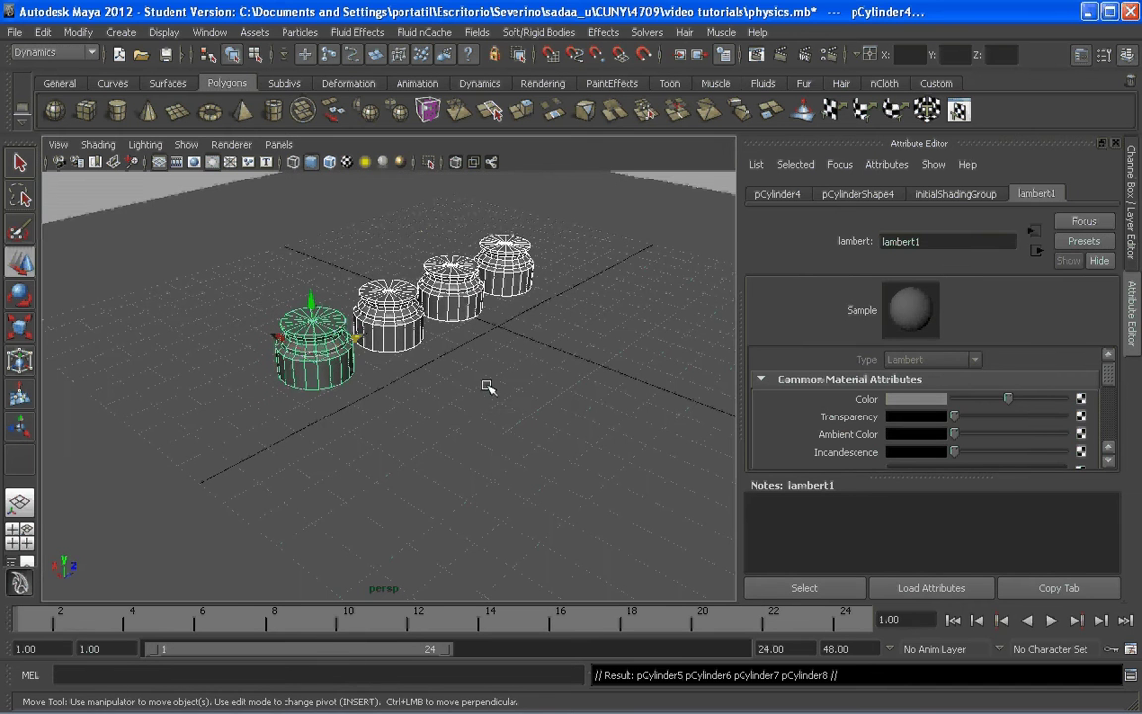
left_click_drag(278, 337, 372, 383)
key("shift+d")
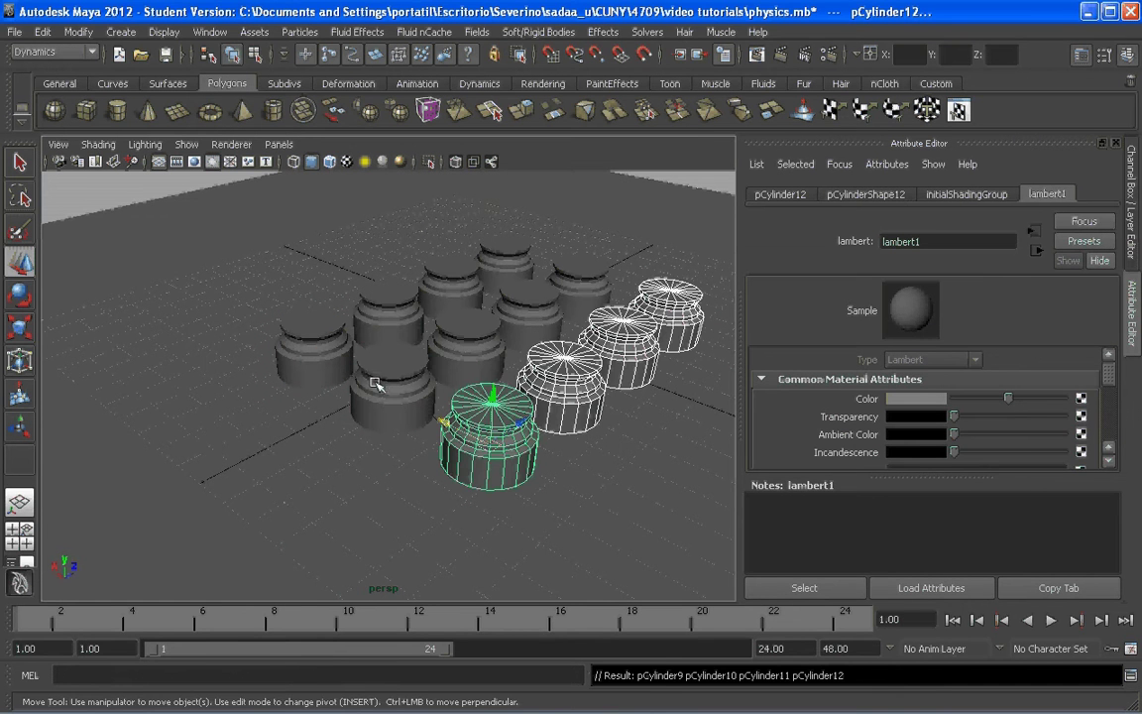
key("shift+d")
scroll(479, 352, "down", 5)
left_click(573, 238)
Step: Select all sixteen jars and raise them together to a height of about 9 cm over the ground plane
left_click_drag(451, 374, 471, 326, "alt")
scroll(468, 335, "up", 5)
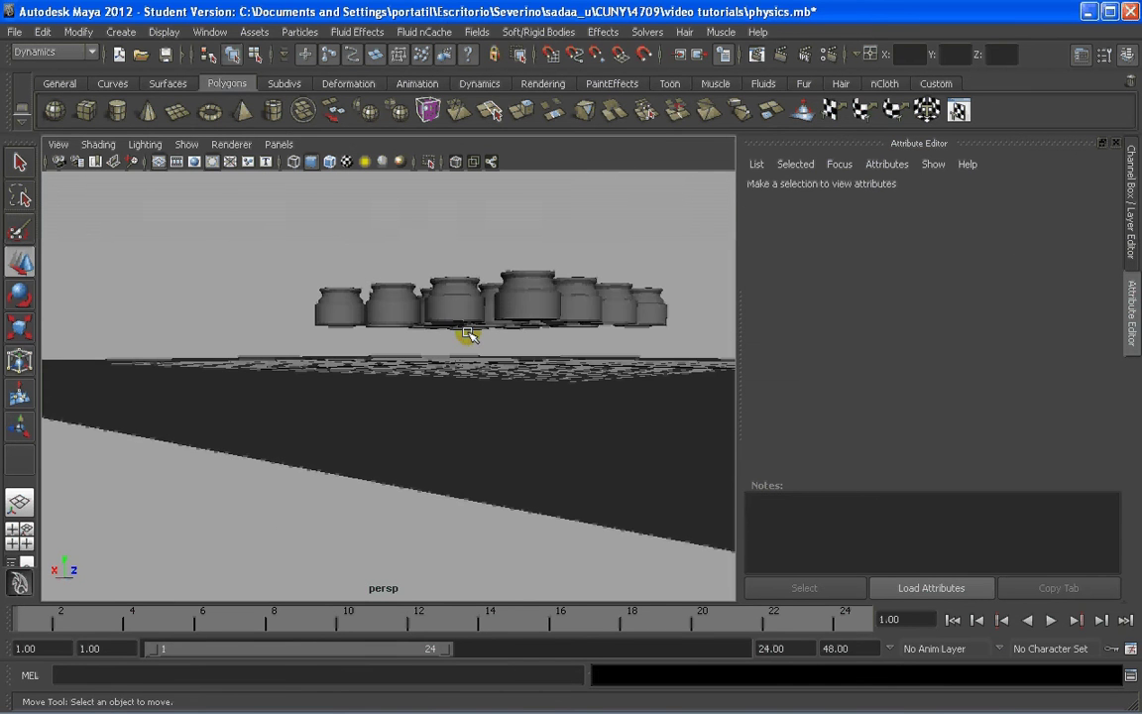
middle_click_drag(536, 338, 467, 318, "alt")
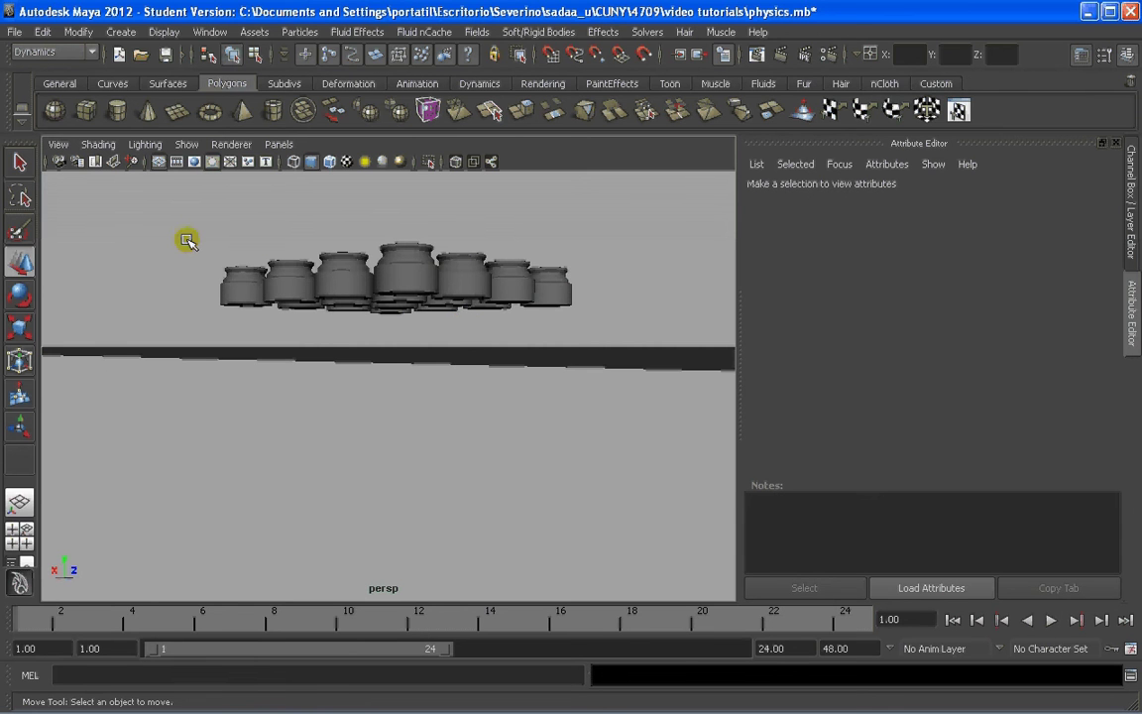
left_click_drag(183, 231, 546, 325)
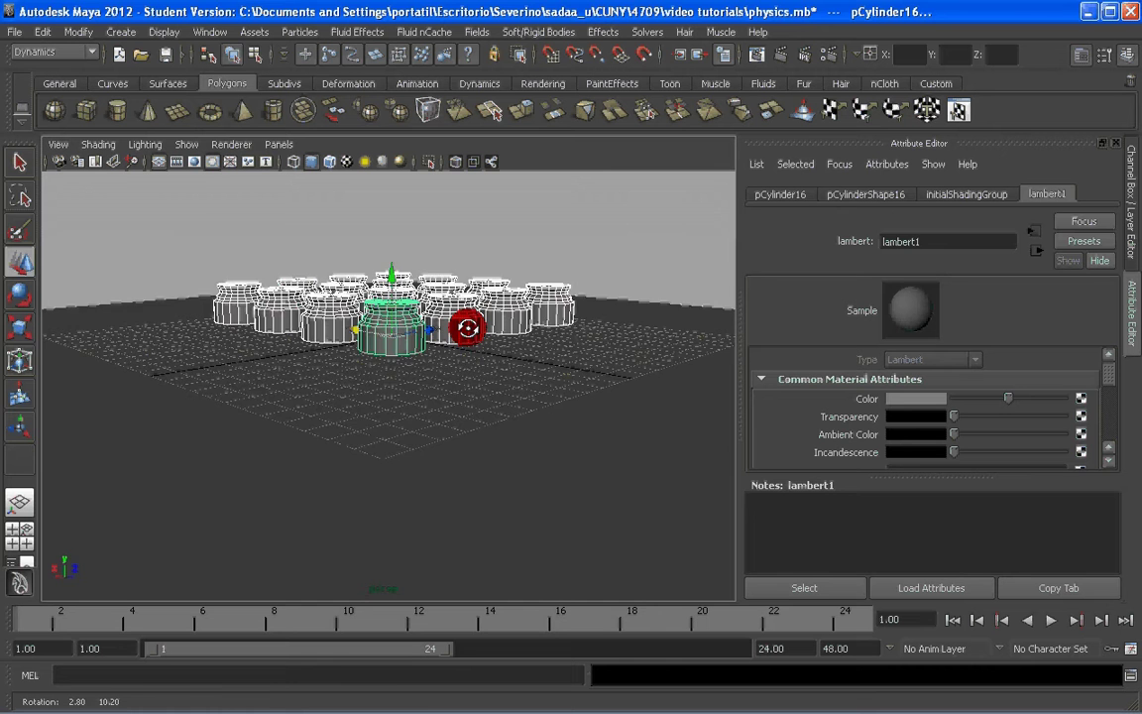
left_click_drag(467, 326, 443, 389, "alt")
left_click_drag(434, 326, 420, 398, "alt")
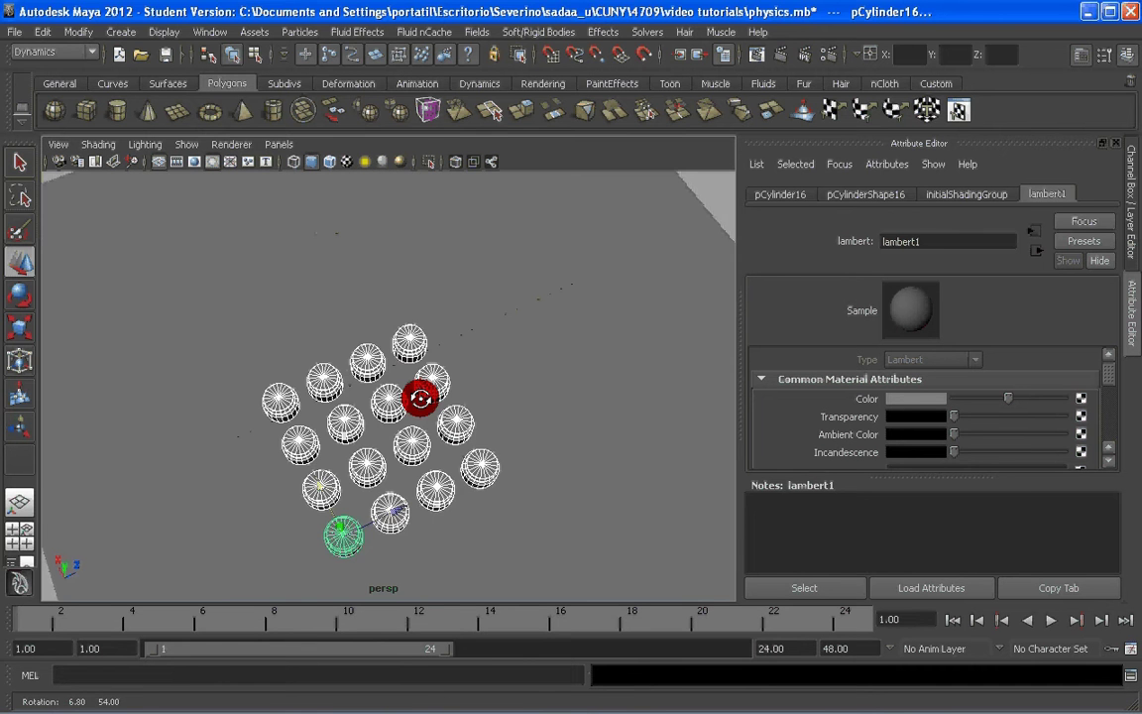
scroll(421, 398, "down", 5)
left_click_drag(387, 447, 407, 313, "alt")
left_click_drag(392, 367, 393, 300)
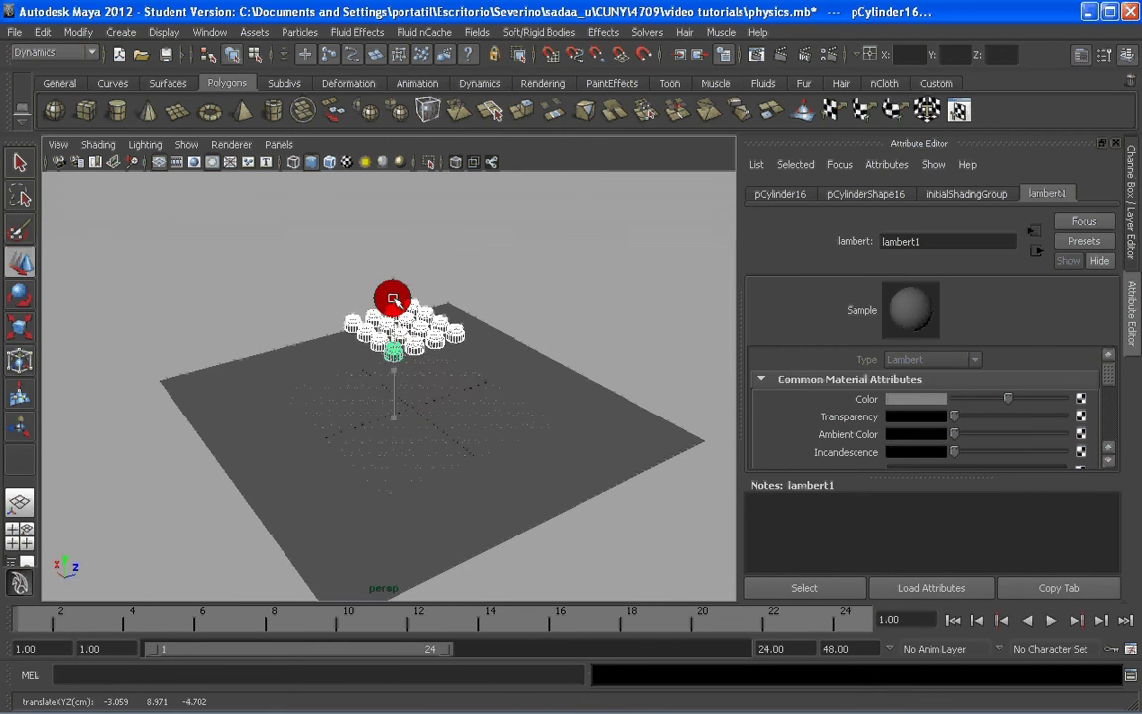
left_click(466, 322)
Step: Make all sixteen raised jars active rigid bodies
left_click_drag(465, 321, 416, 342, "alt")
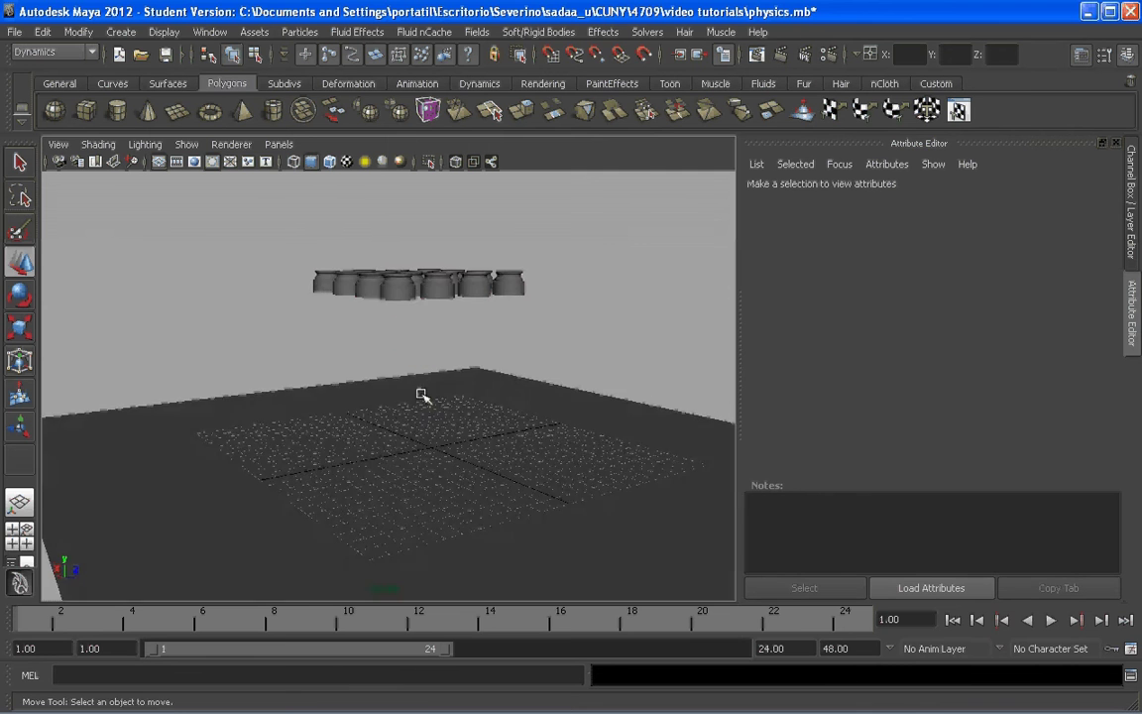
left_click_drag(421, 395, 516, 365, "alt")
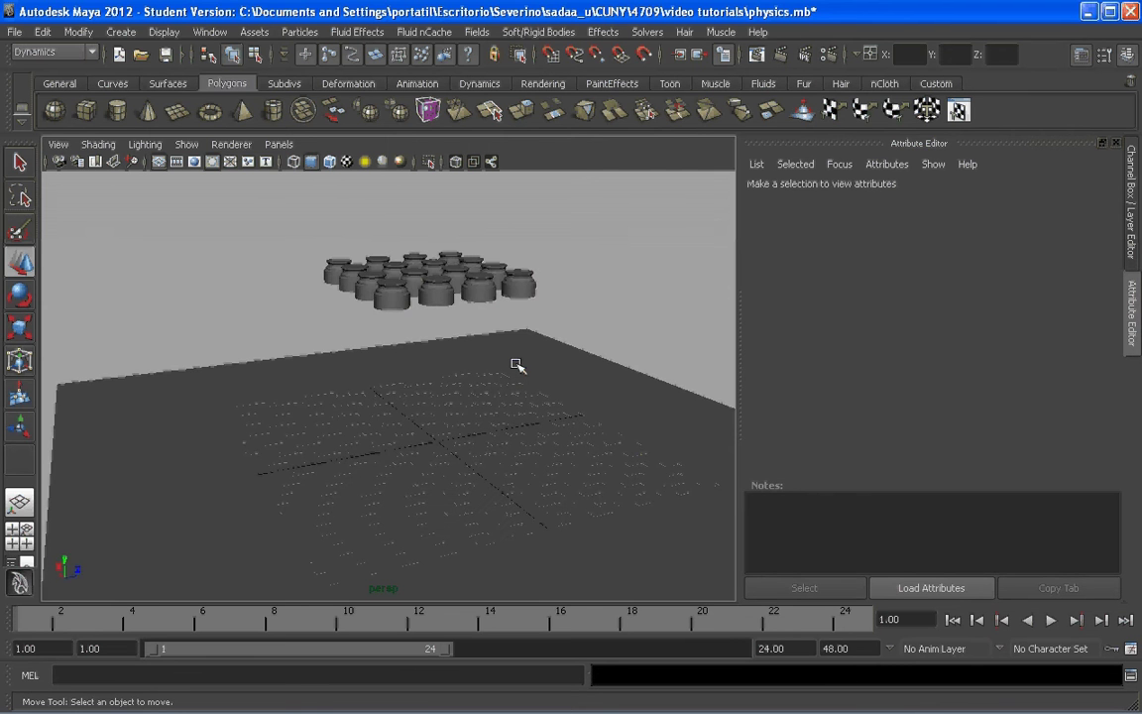
middle_click_drag(517, 365, 486, 359, "alt")
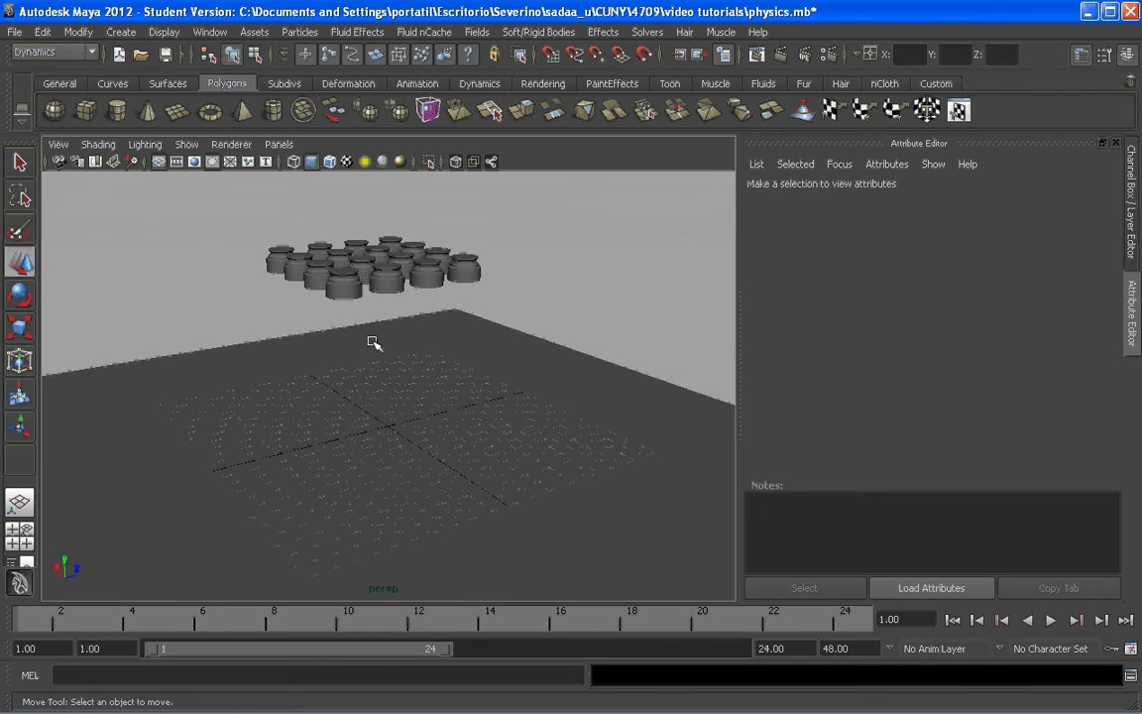
left_click_drag(373, 342, 388, 323, "alt")
mouse_move(222, 215)
left_mouse_down()
mouse_move(423, 290)
mouse_move(551, 309)
left_mouse_up()
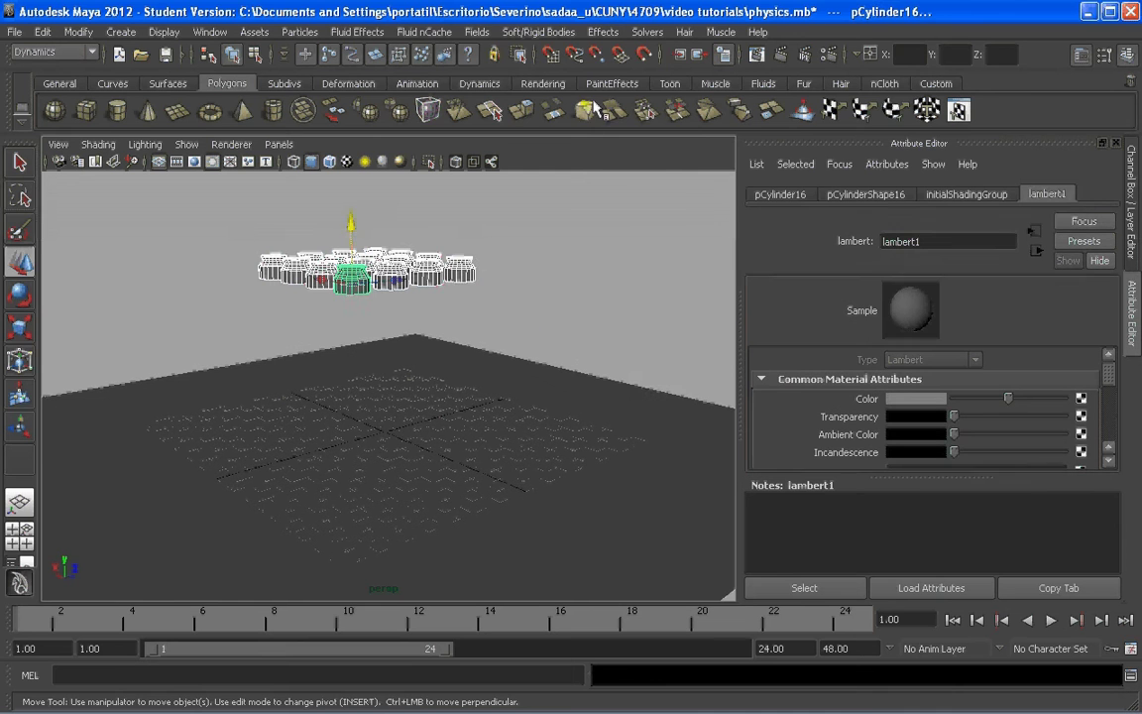
left_click(543, 33)
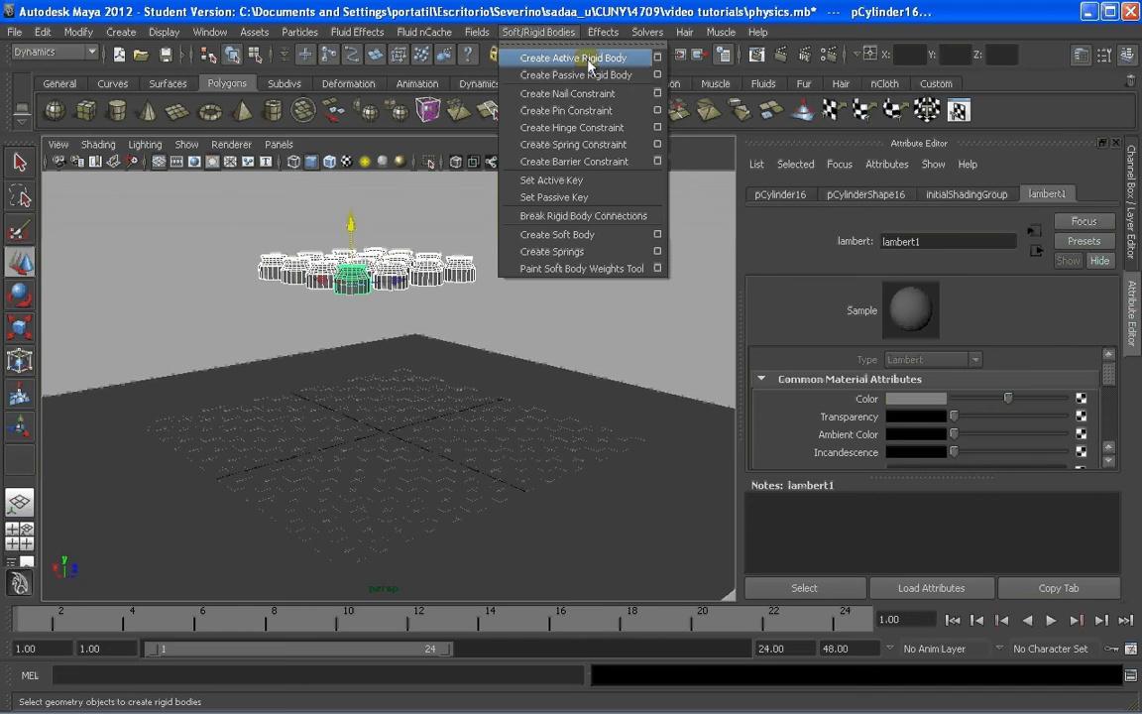
left_click(589, 60)
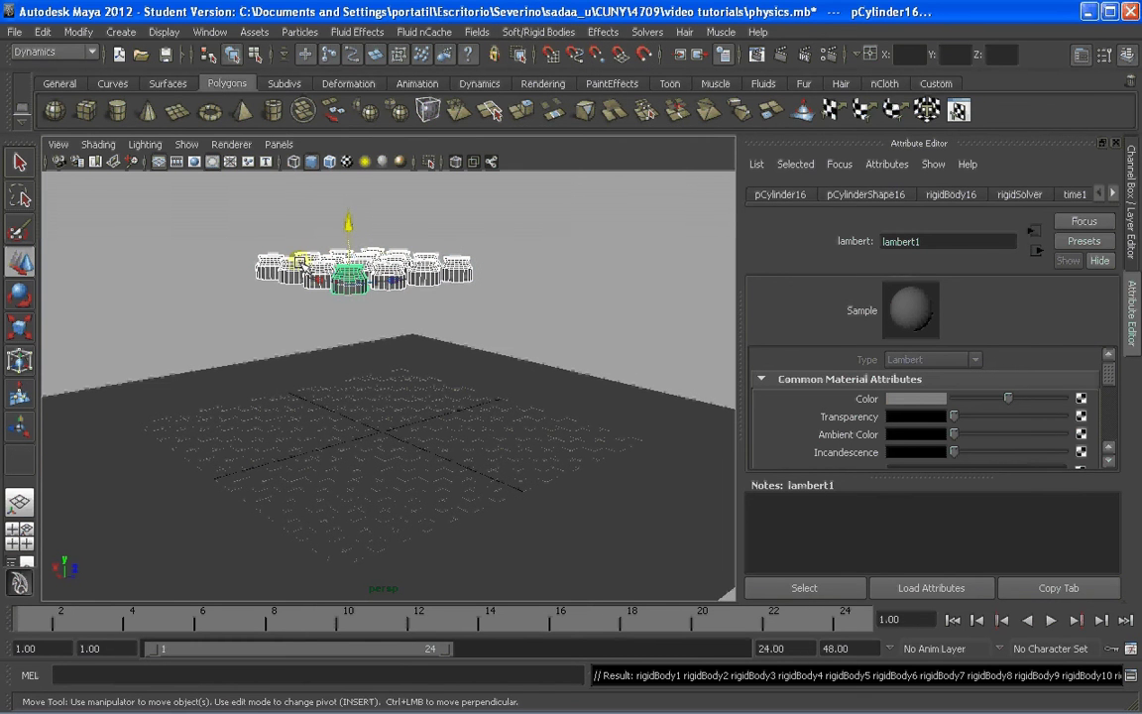
Step: Apply a gravity field to the sixteen selected jars and bring its gravity attributes into view
left_click(480, 33)
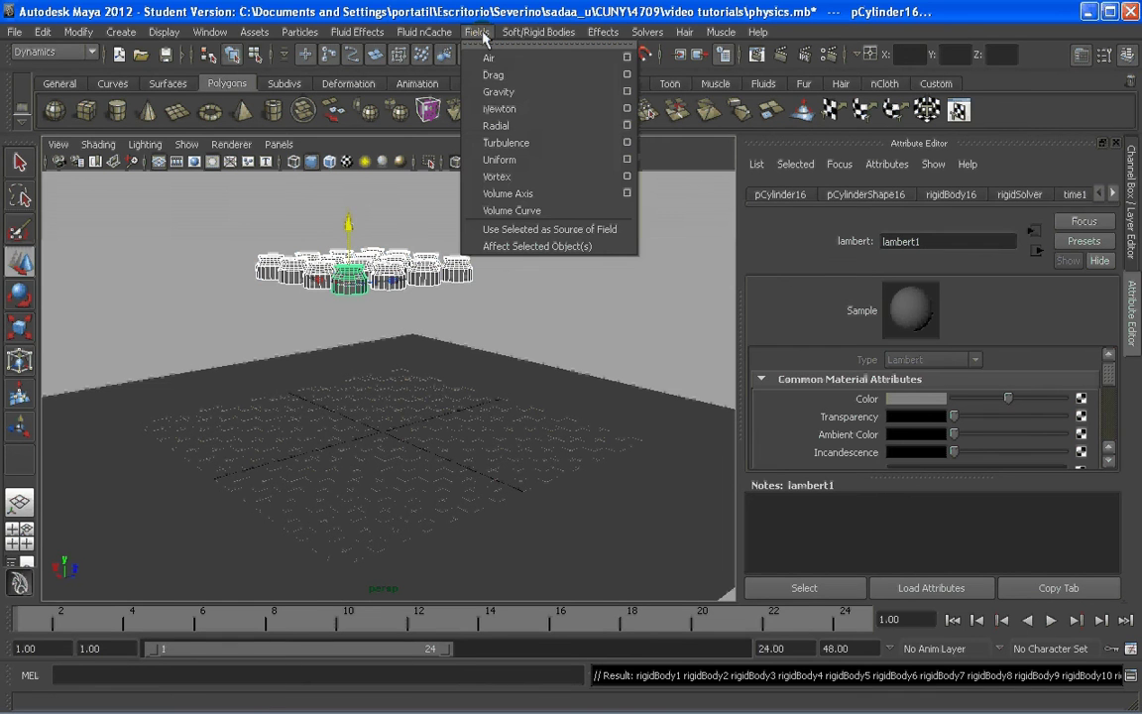
left_click(501, 93)
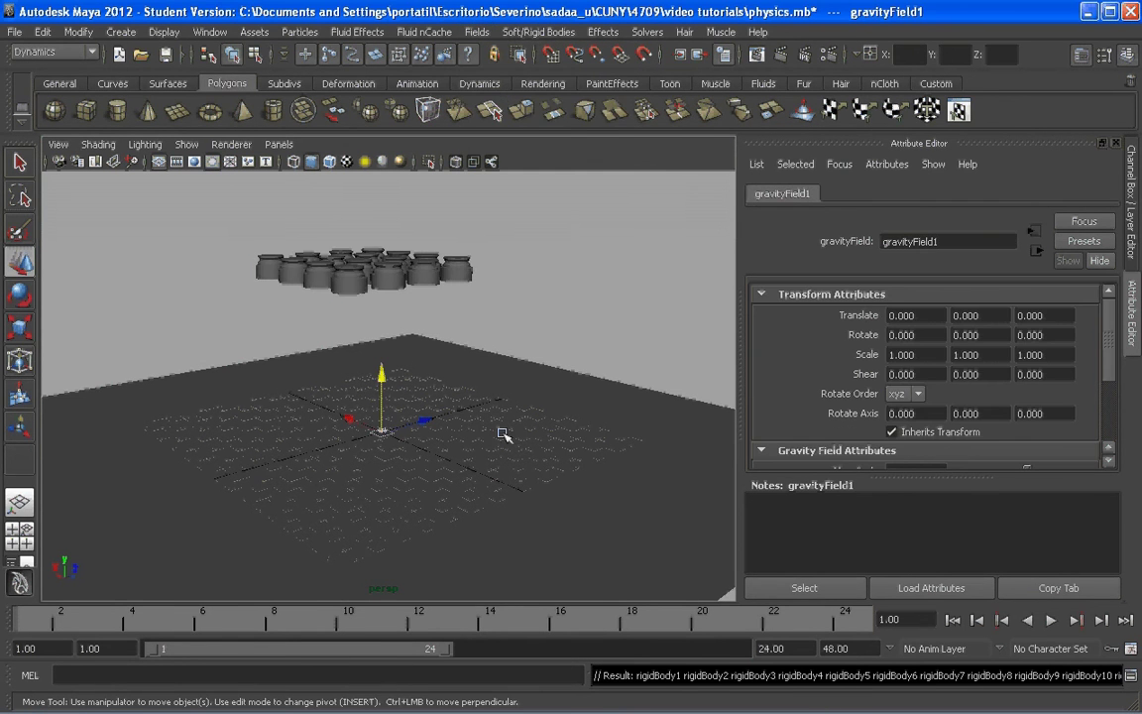
left_click_drag(862, 475, 861, 560)
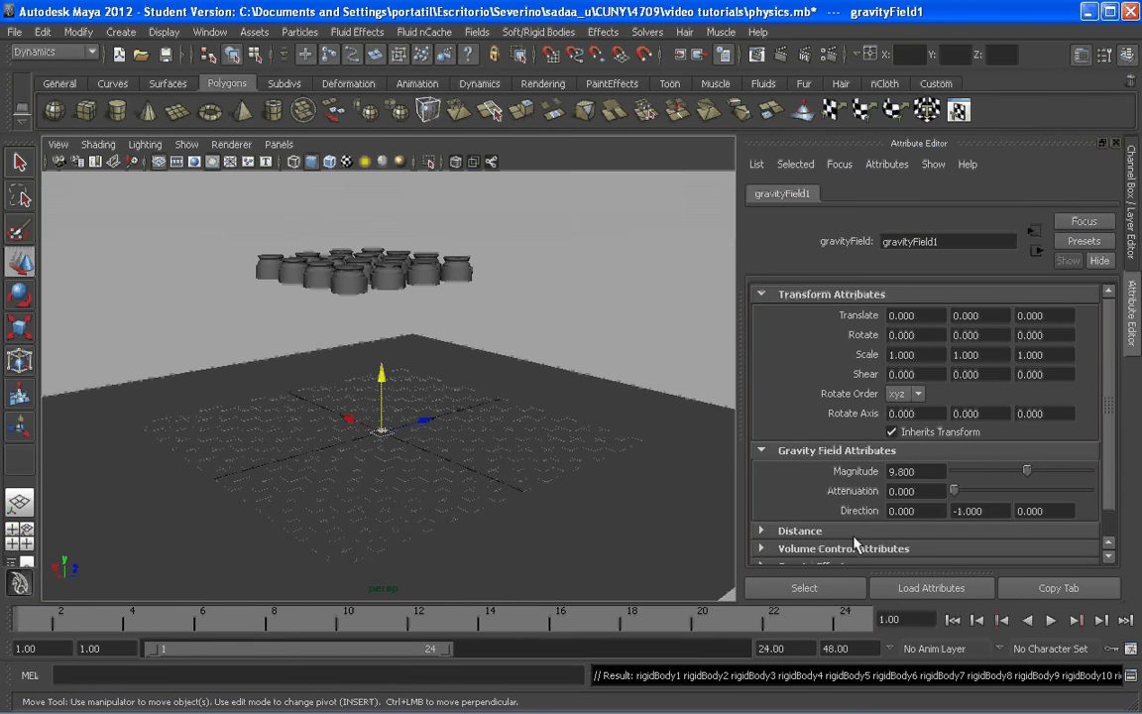
scroll(932, 459, "down", 1)
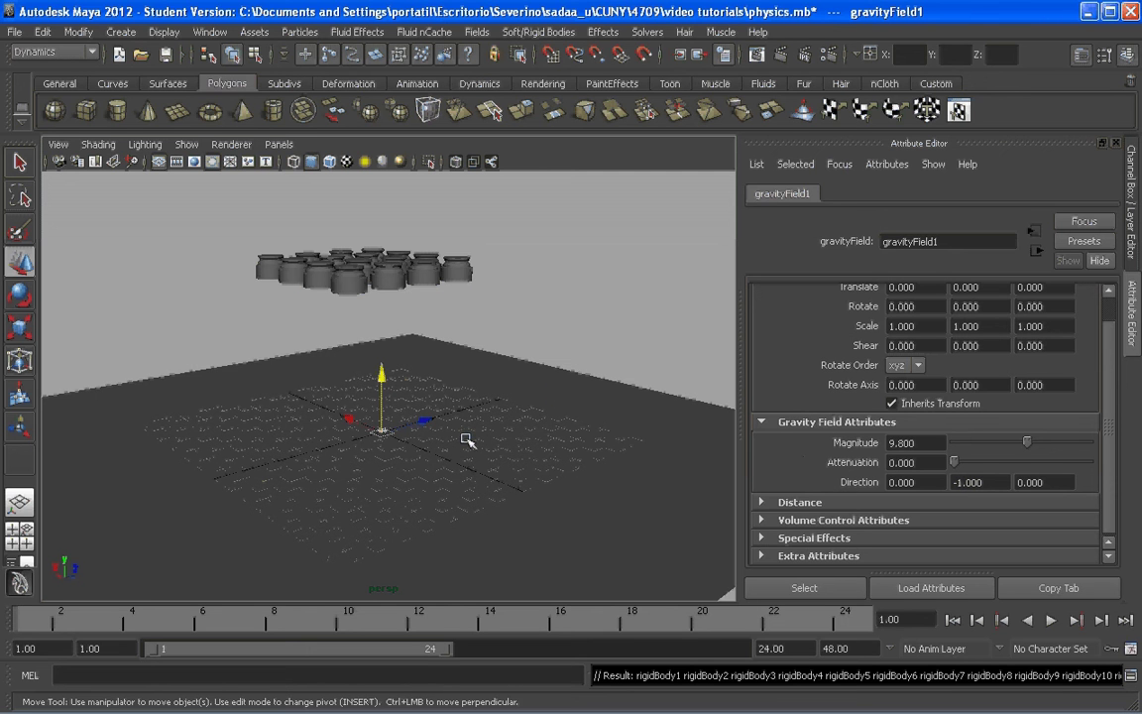
Step: Extend the playback range so that it ends at frame 400
left_click_drag(343, 396, 462, 437, "alt")
left_click(584, 306)
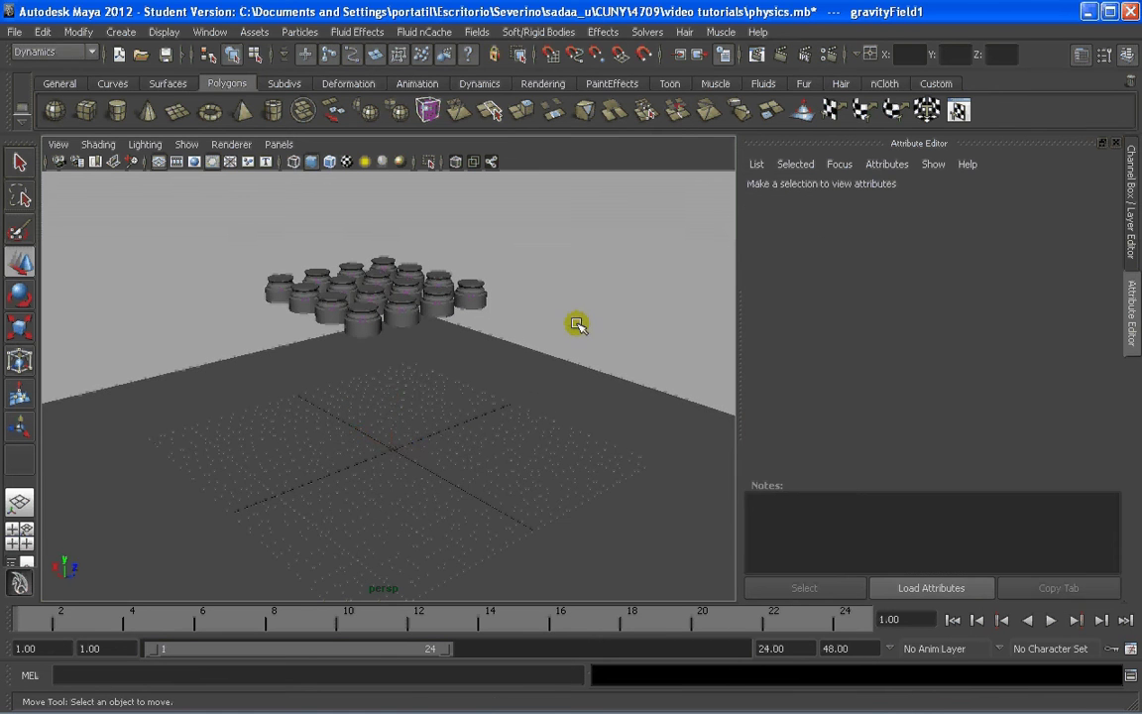
left_click_drag(579, 325, 431, 390, "alt")
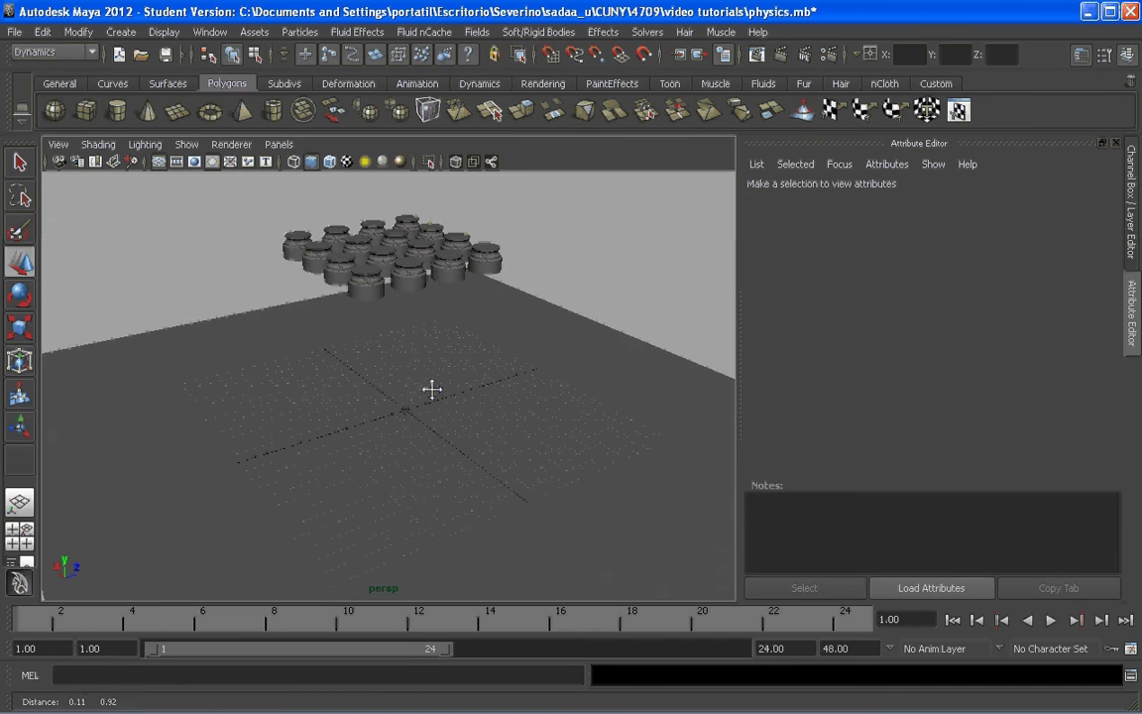
left_click(791, 649)
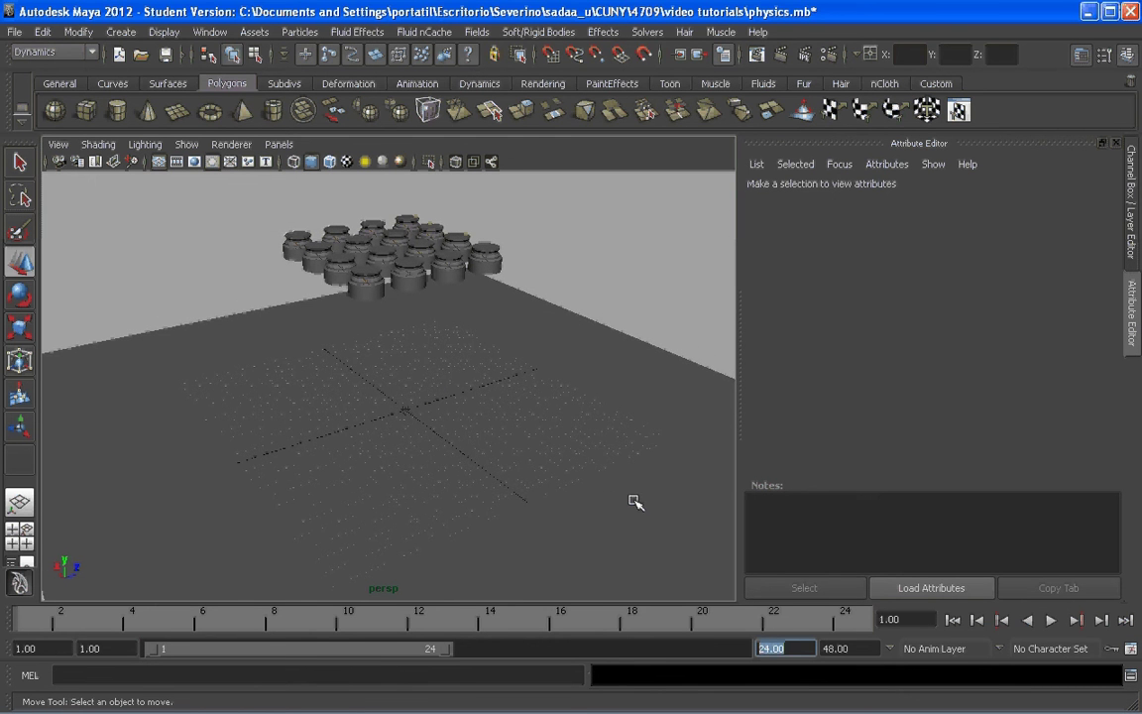
type("400")
key("Return")
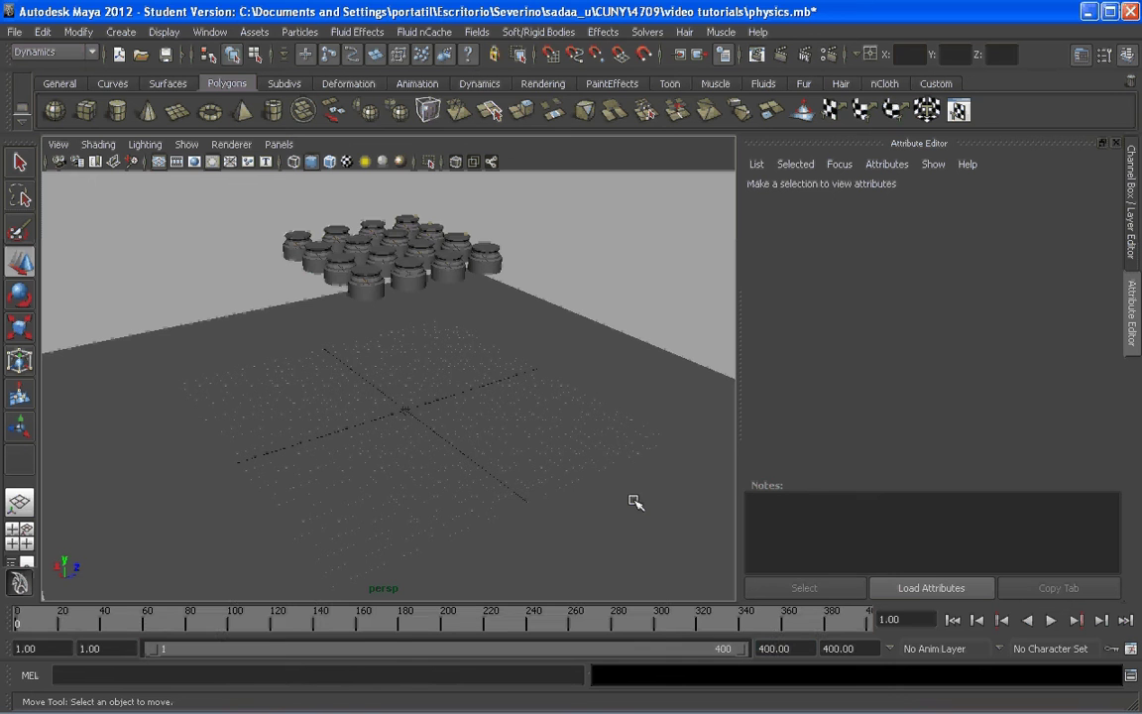
Step: Switch the viewport to wireframe display and play the simulation to check how the jars fall
left_click(627, 222)
left_click_drag(469, 354, 436, 321, "alt")
key("4")
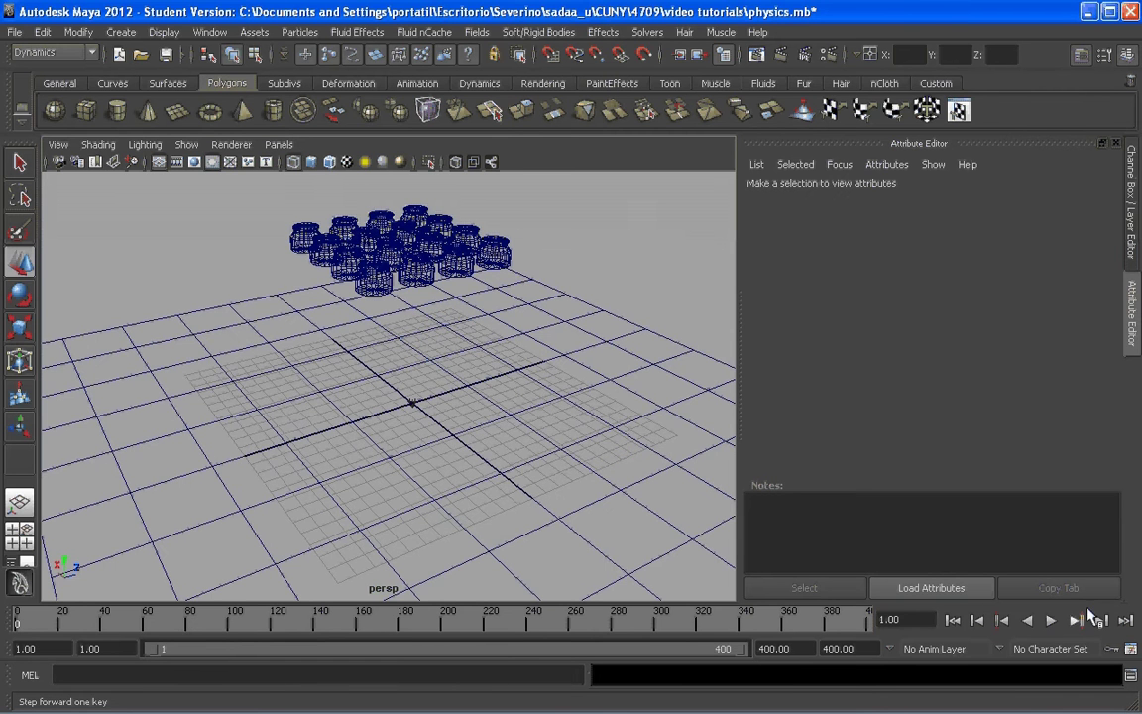
left_click(1050, 619)
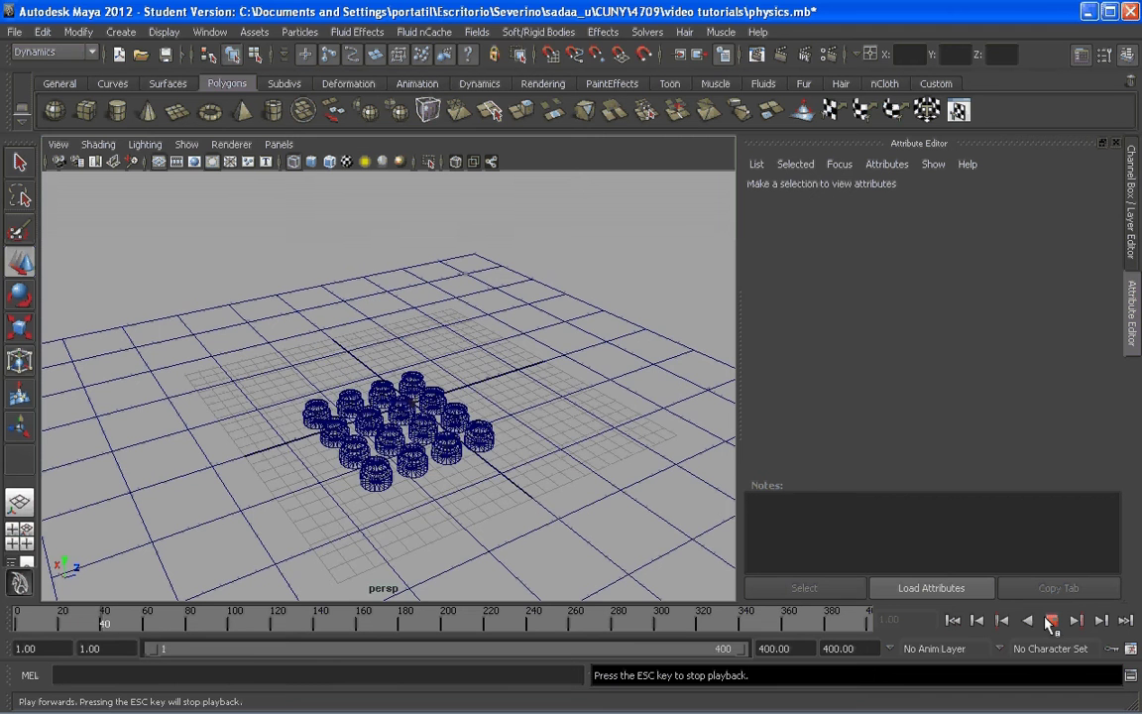
left_click(1051, 620)
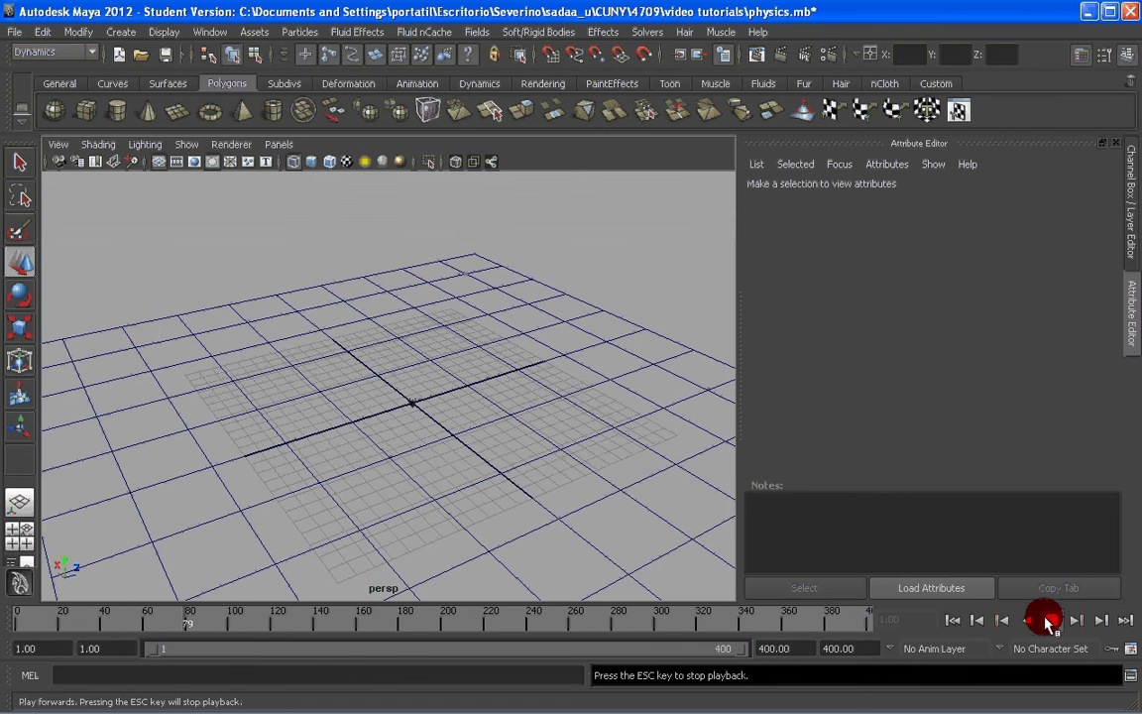
Step: Examine where the jars end up relative to the ground plane and return the simulation to its first frame
middle_click_drag(515, 380, 476, 324, "alt")
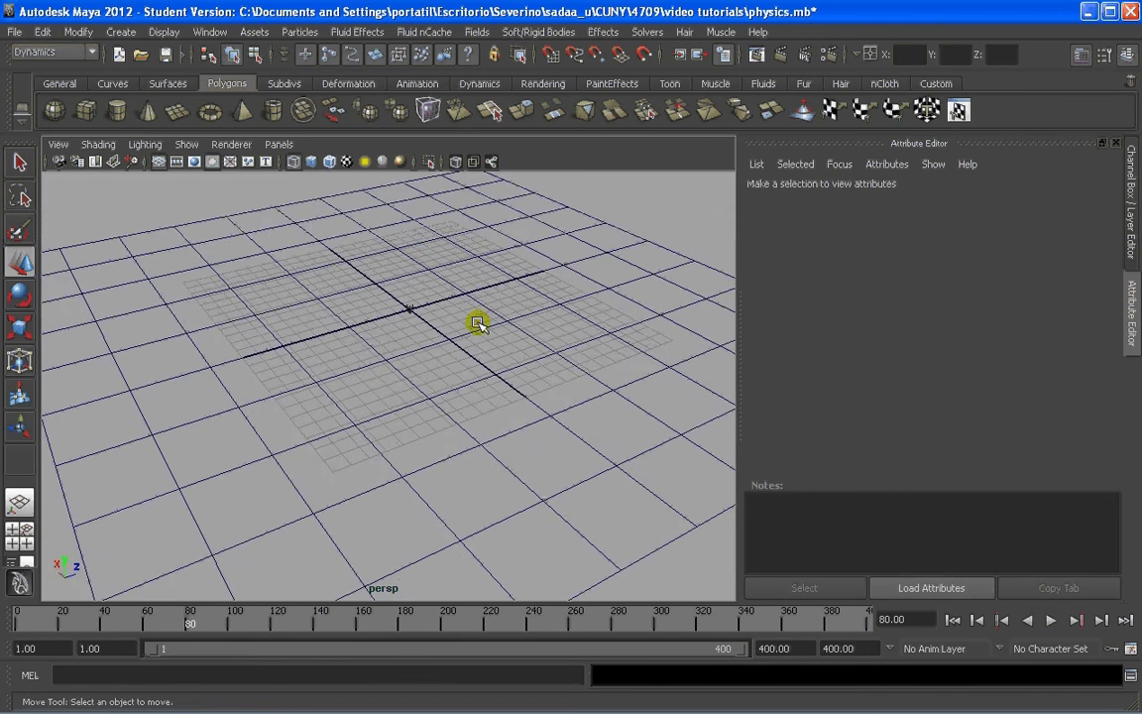
scroll(476, 324, "down", 6)
left_click_drag(449, 382, 451, 354, "alt")
middle_click_drag(472, 403, 430, 355, "alt")
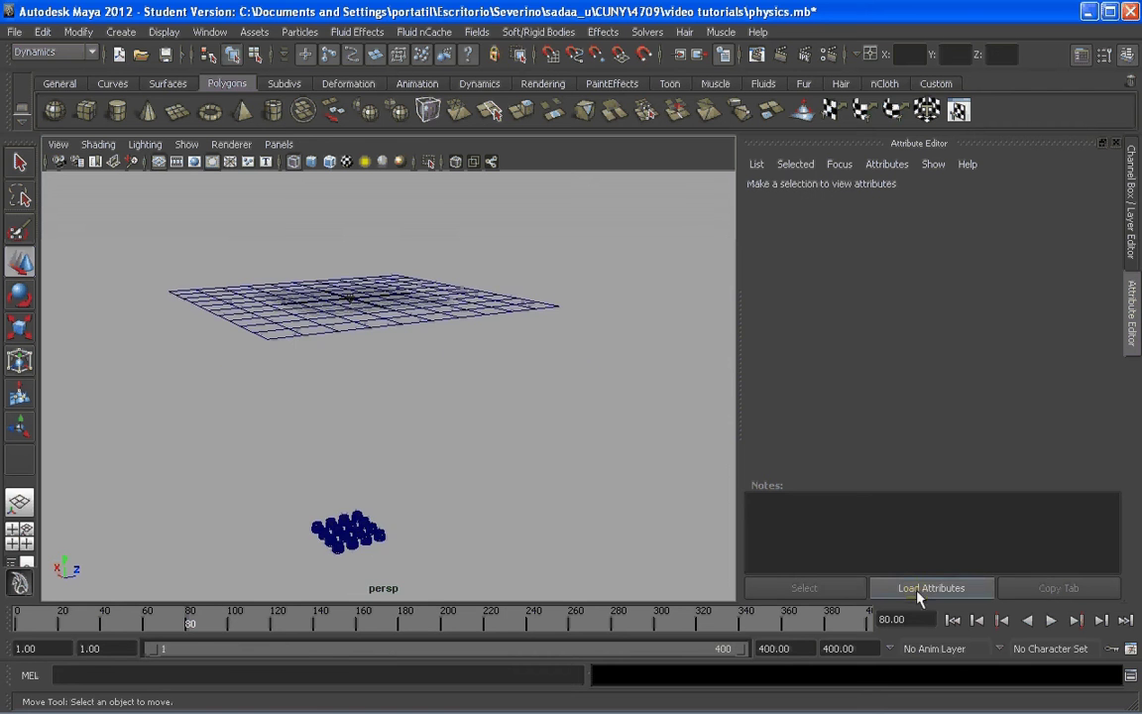
left_click(952, 620)
key("a")
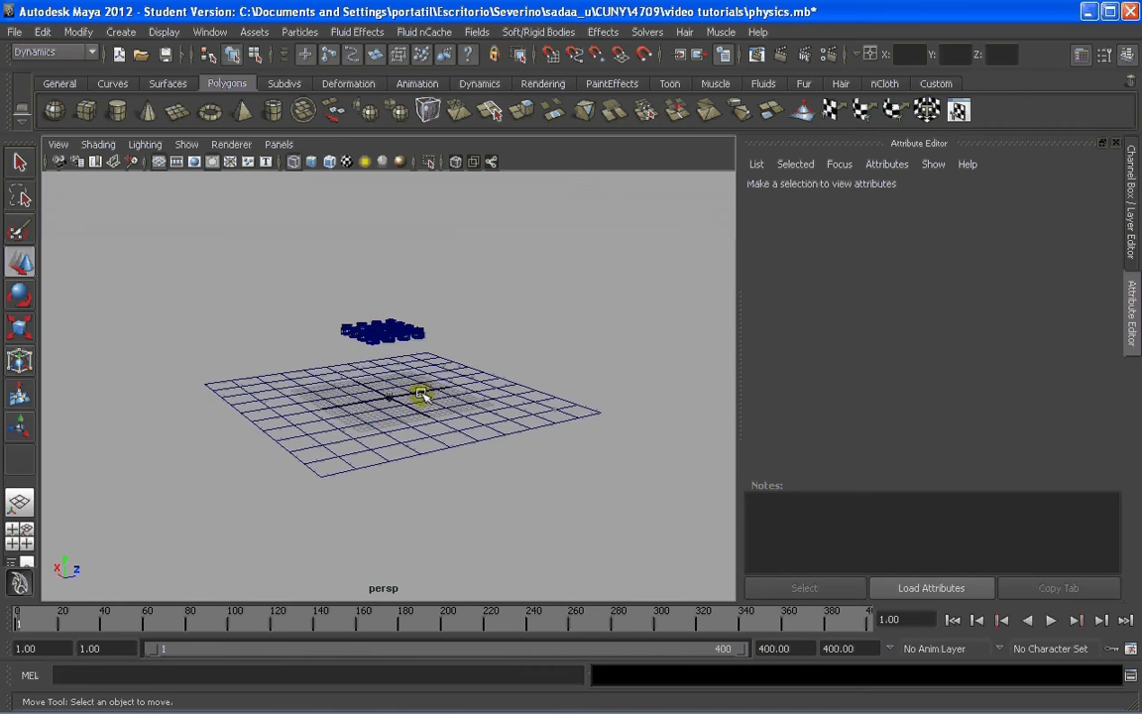
Step: Make the ground plane a passive rigid body and clear the selection
scroll(544, 337, "up", 3)
left_click(505, 407)
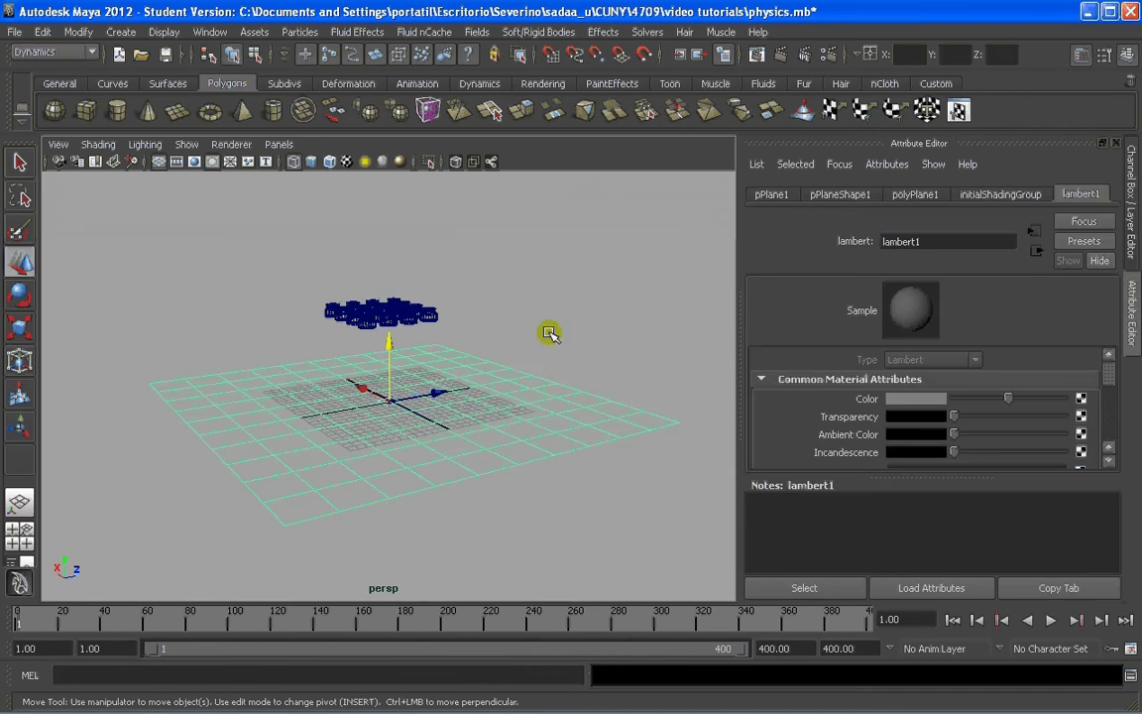
left_click(551, 334)
scroll(443, 368, "up", 4)
scroll(443, 367, "down", 5)
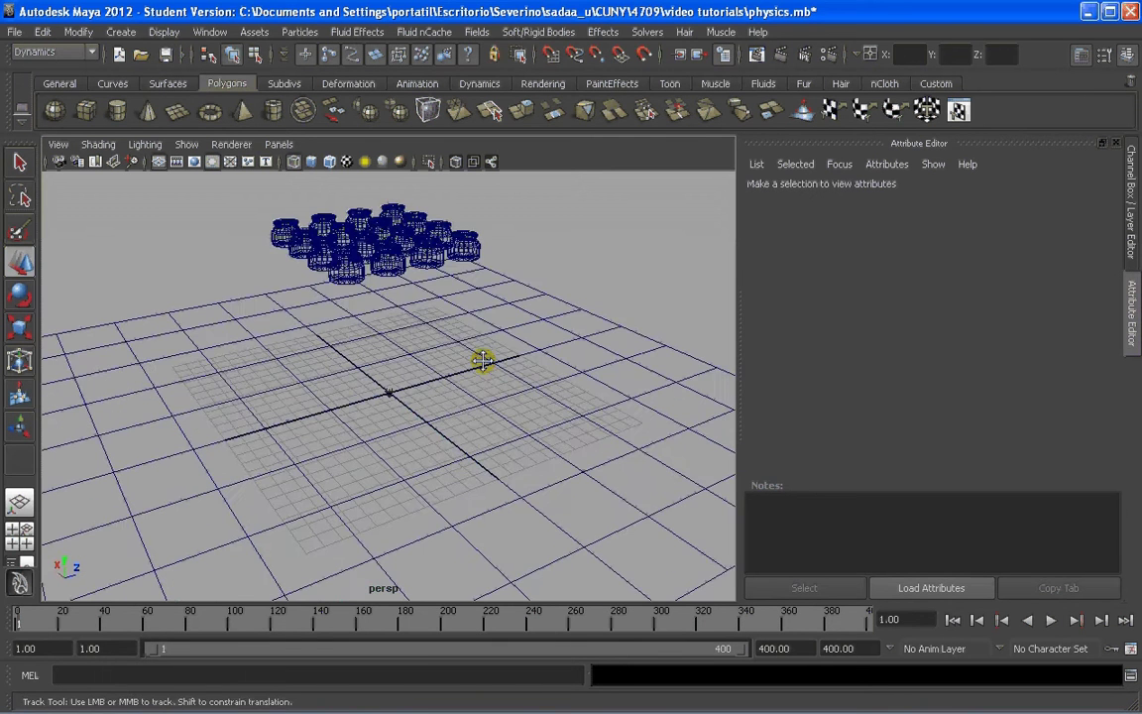
left_click(545, 347)
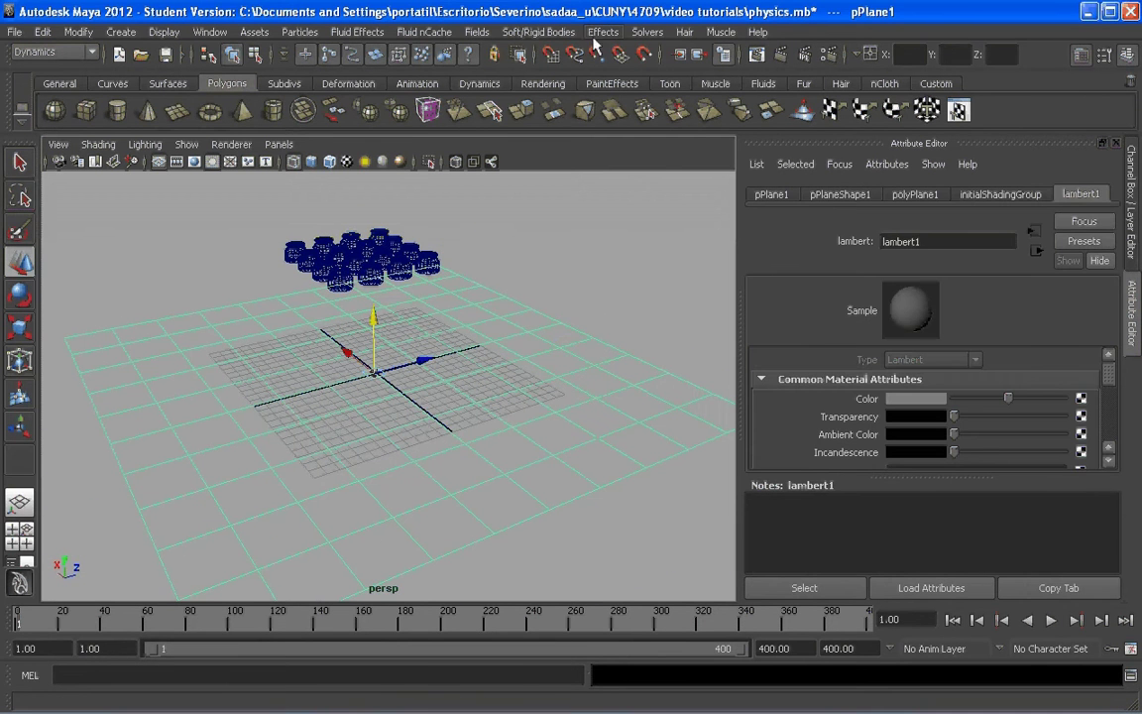
left_click(543, 32)
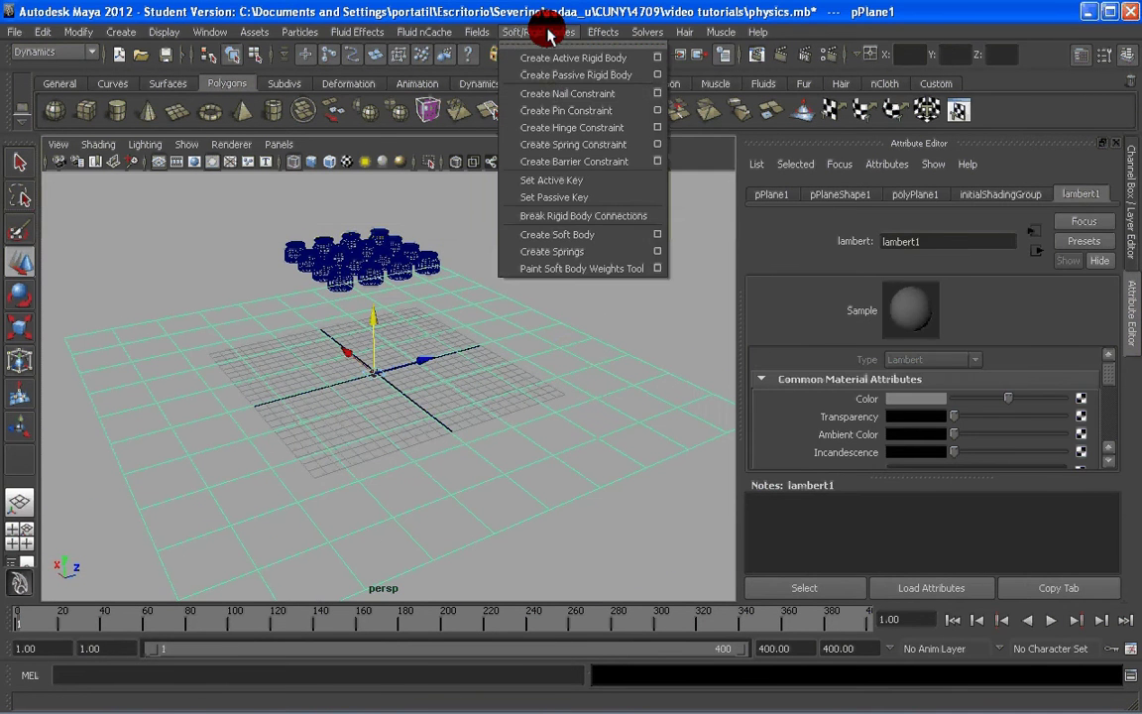
left_click(606, 79)
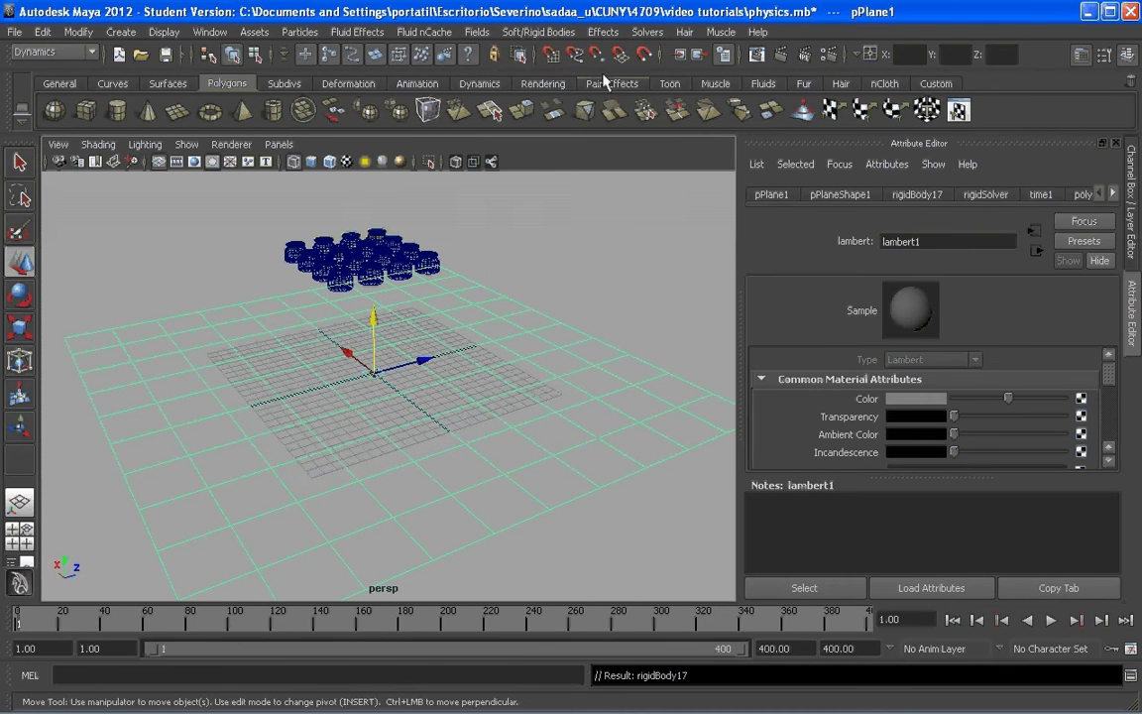
left_click(538, 258)
Step: Play the simulation to check how the jars land on the ground plane, then rewind to the first frame
scroll(395, 255, "up", 3)
middle_click_drag(416, 260, 425, 274, "alt")
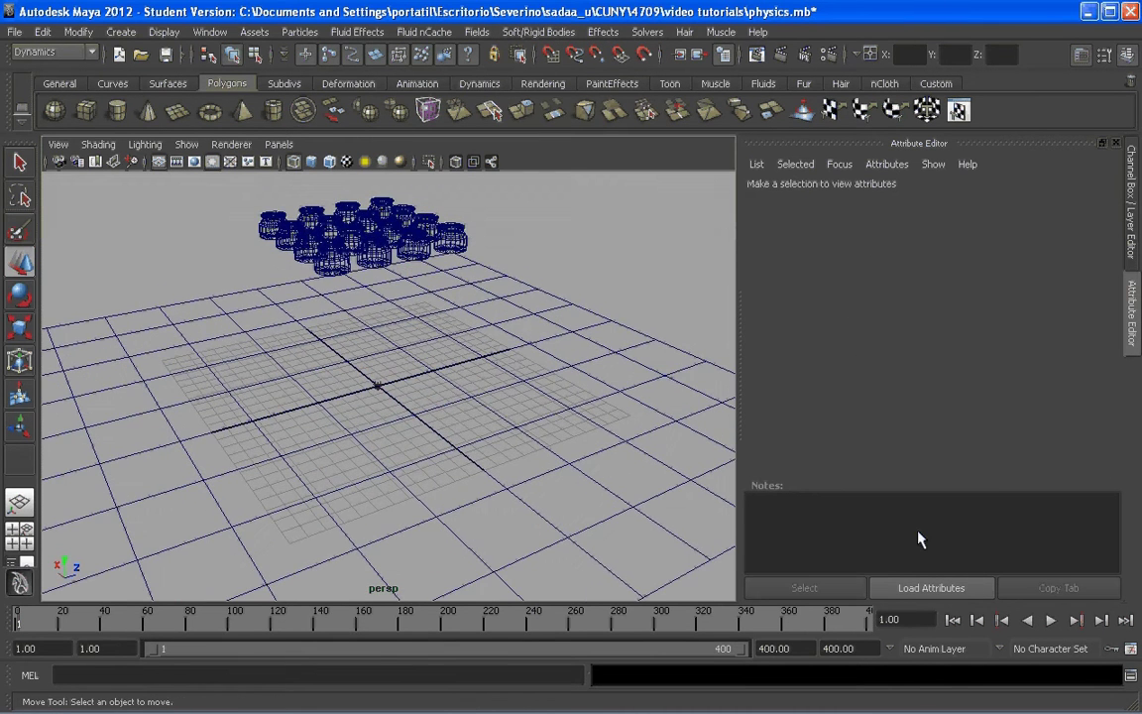
left_click(1051, 620)
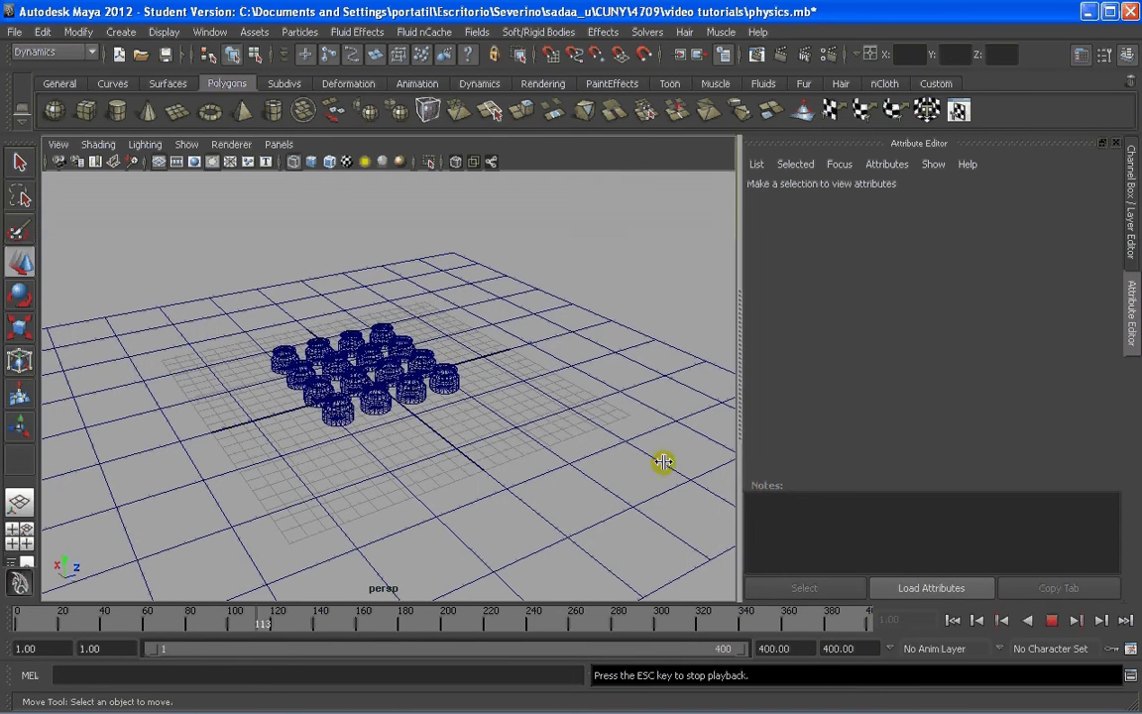
left_click(1053, 621)
left_click_drag(370, 365, 359, 402, "alt")
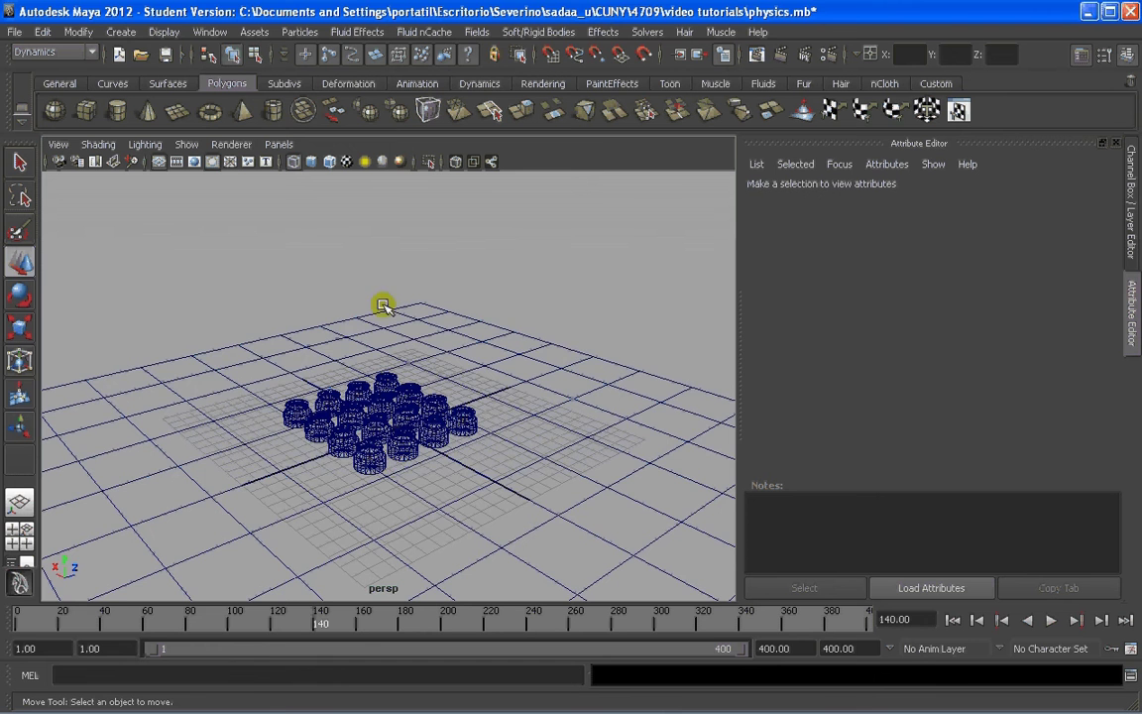
middle_click_drag(372, 456, 425, 384, "alt")
scroll(425, 383, "up", 2)
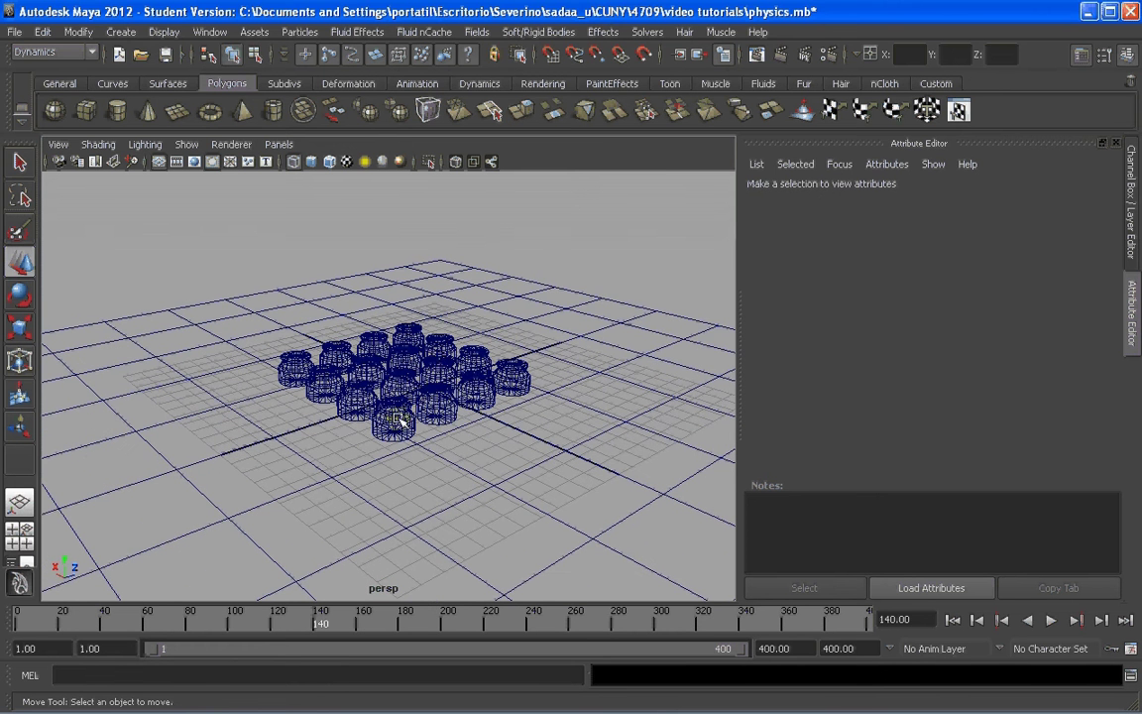
scroll(420, 441, "down", 2)
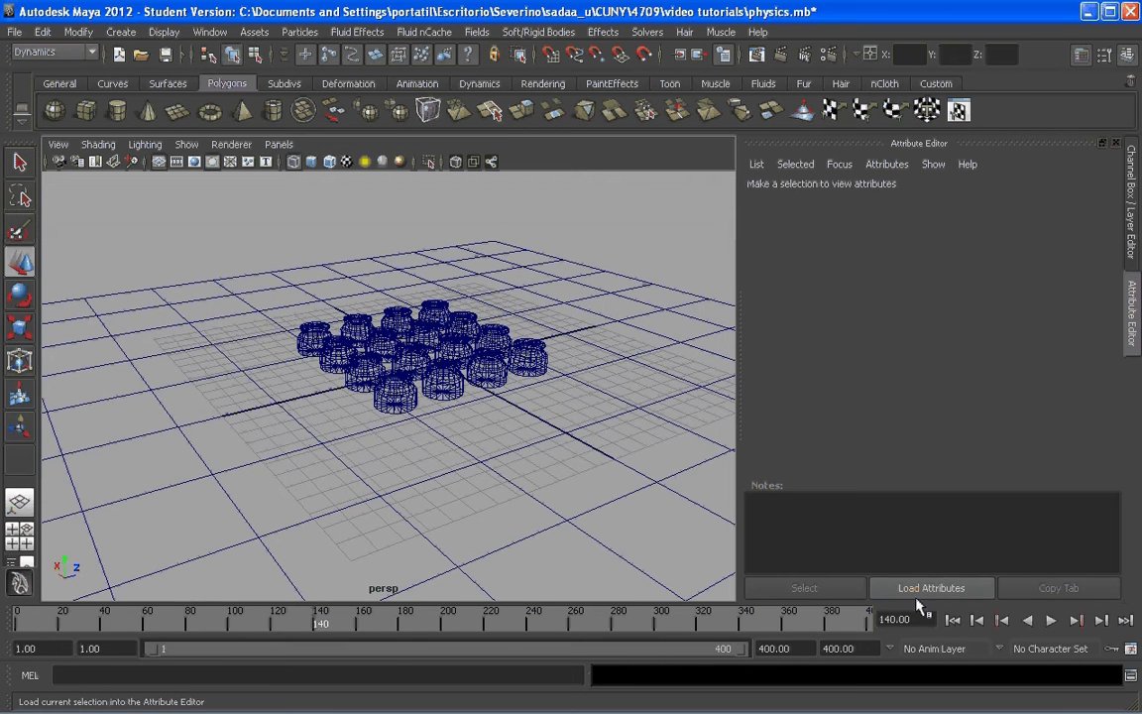
left_click_drag(467, 333, 456, 352, "alt")
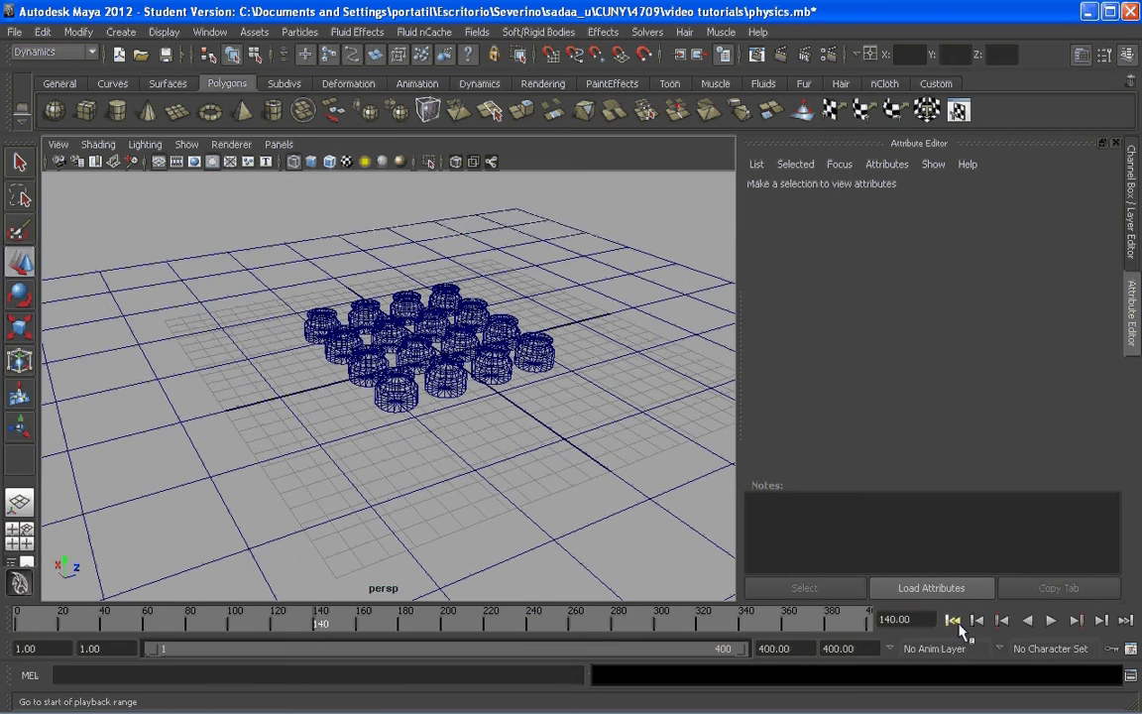
left_click(955, 619)
Step: Create a polygon sphere at the centre of the ground plane and scale it up evenly
scroll(452, 354, "down", 2)
left_click_drag(452, 354, 454, 281, "alt")
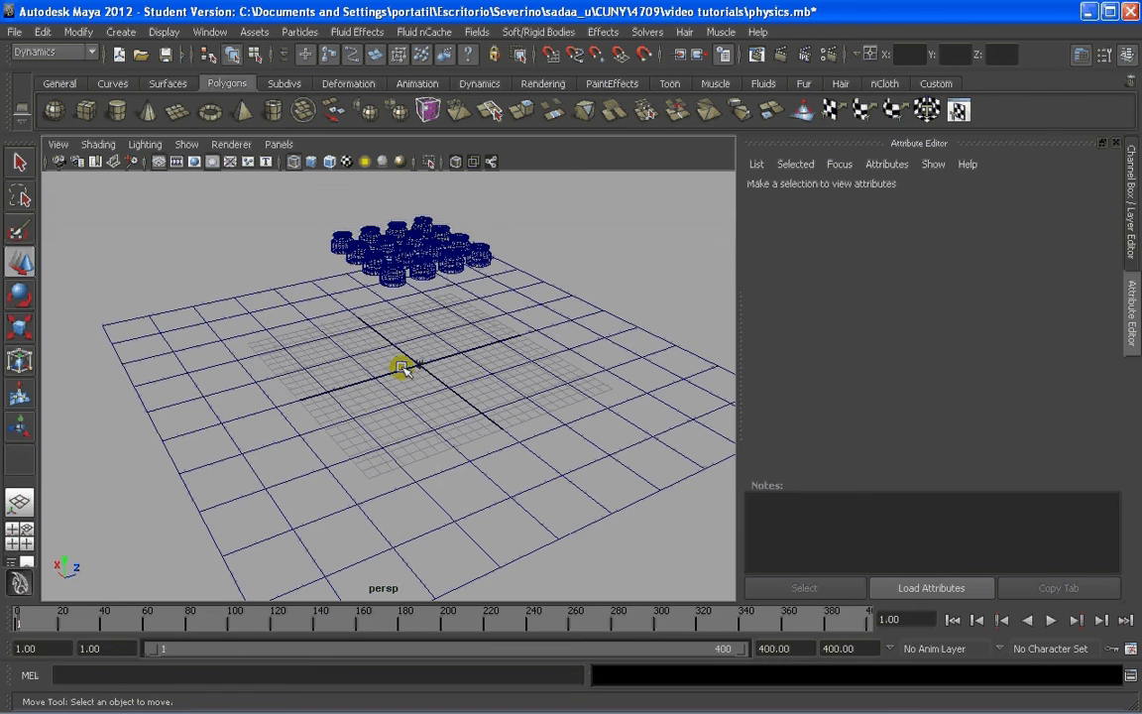
left_click_drag(469, 321, 486, 270, "alt")
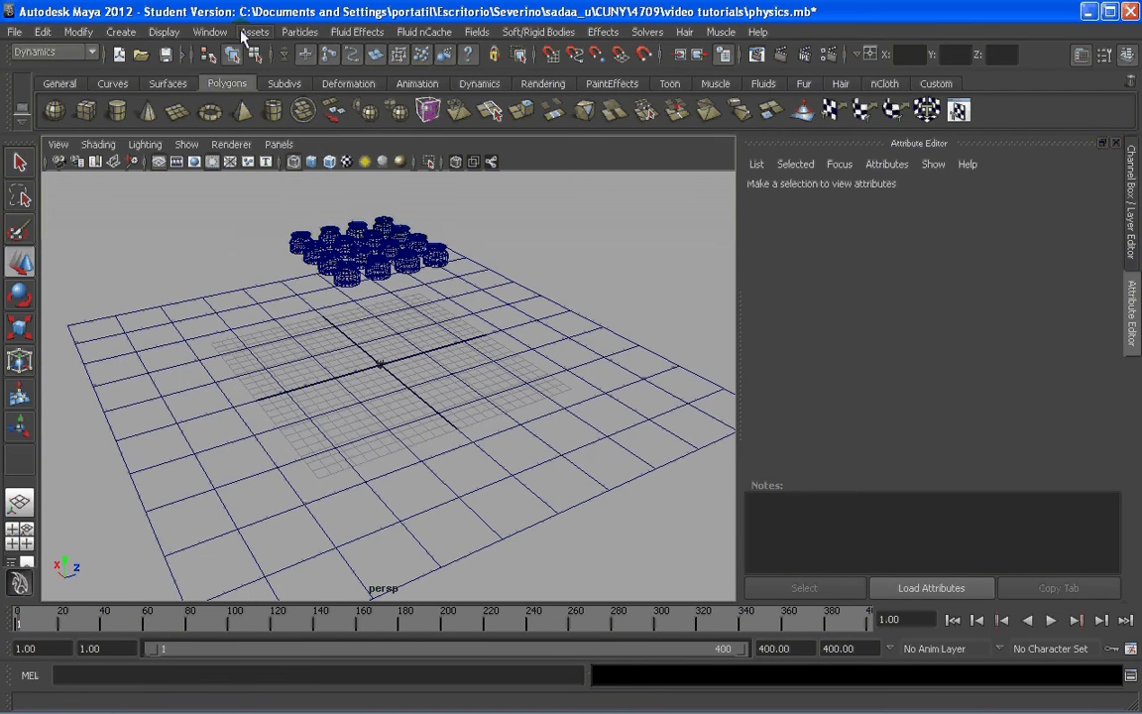
left_click(55, 110)
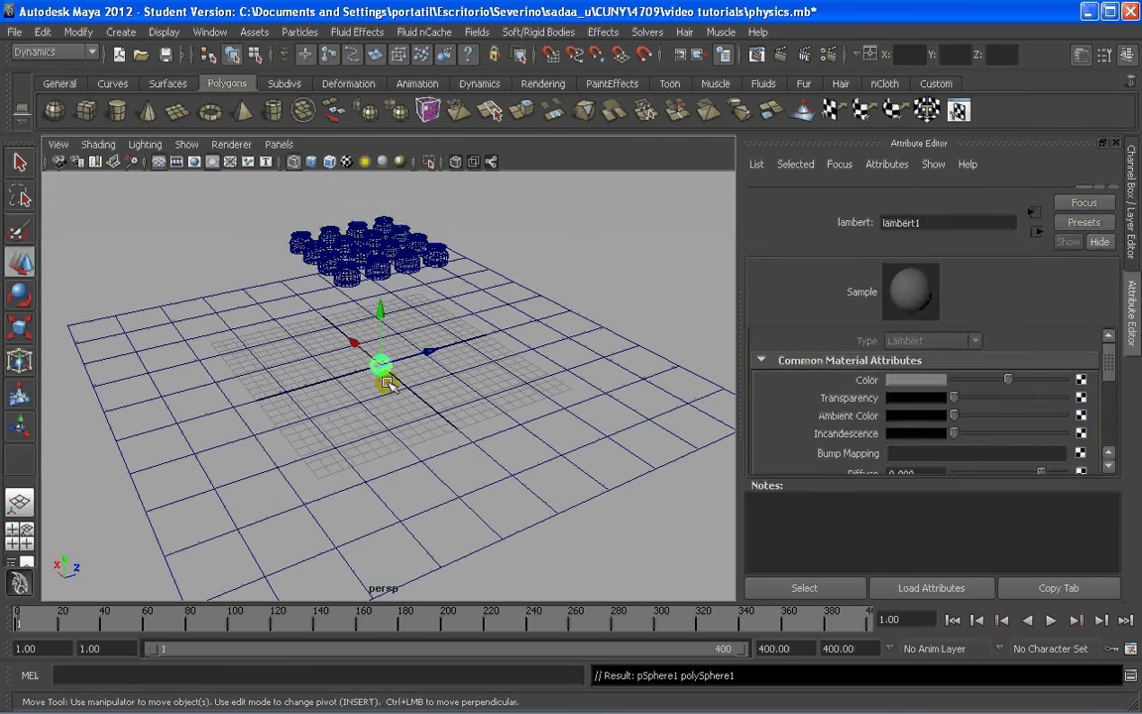
left_click_drag(389, 385, 386, 362, "alt")
mouse_move(374, 361)
left_mouse_down()
mouse_move(433, 357)
mouse_move(381, 357)
left_mouse_up()
Step: Move the sphere off-centre in the top view and duplicate it to arrange a cluster of five spheres below the jars
key("space")
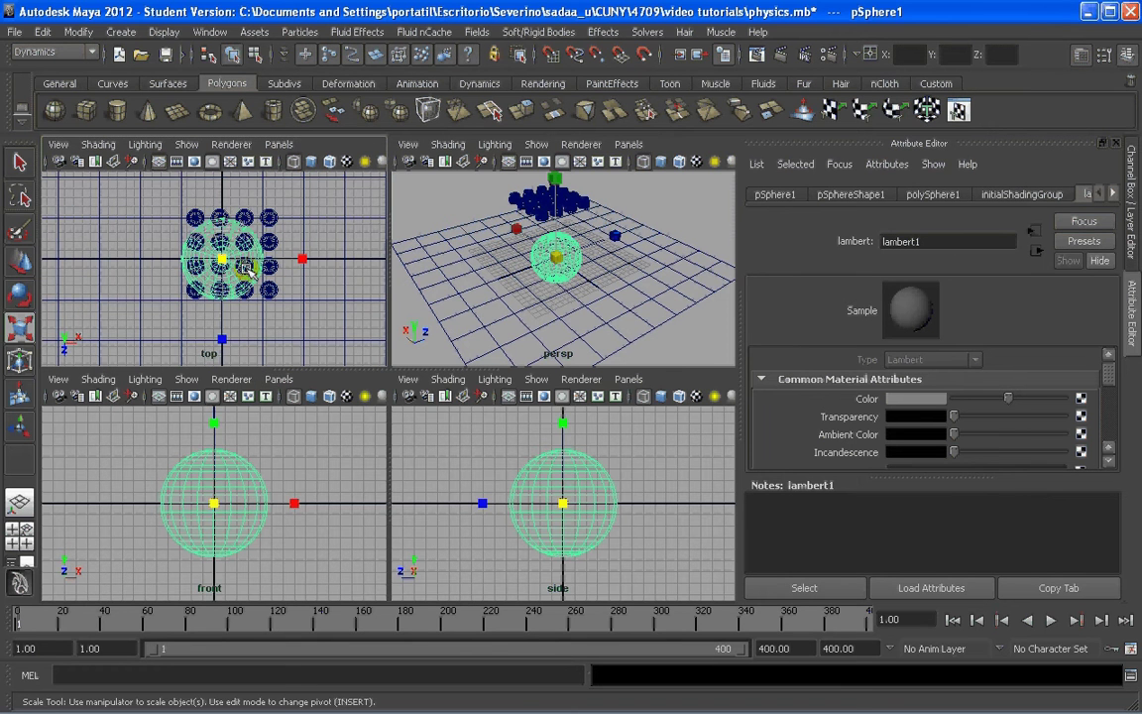
key("w")
left_click_drag(223, 260, 283, 188)
key("ctrl+d")
key("ctrl+d")
key("ctrl+d")
key("ctrl+d")
key("ctrl+d")
left_click(19, 501)
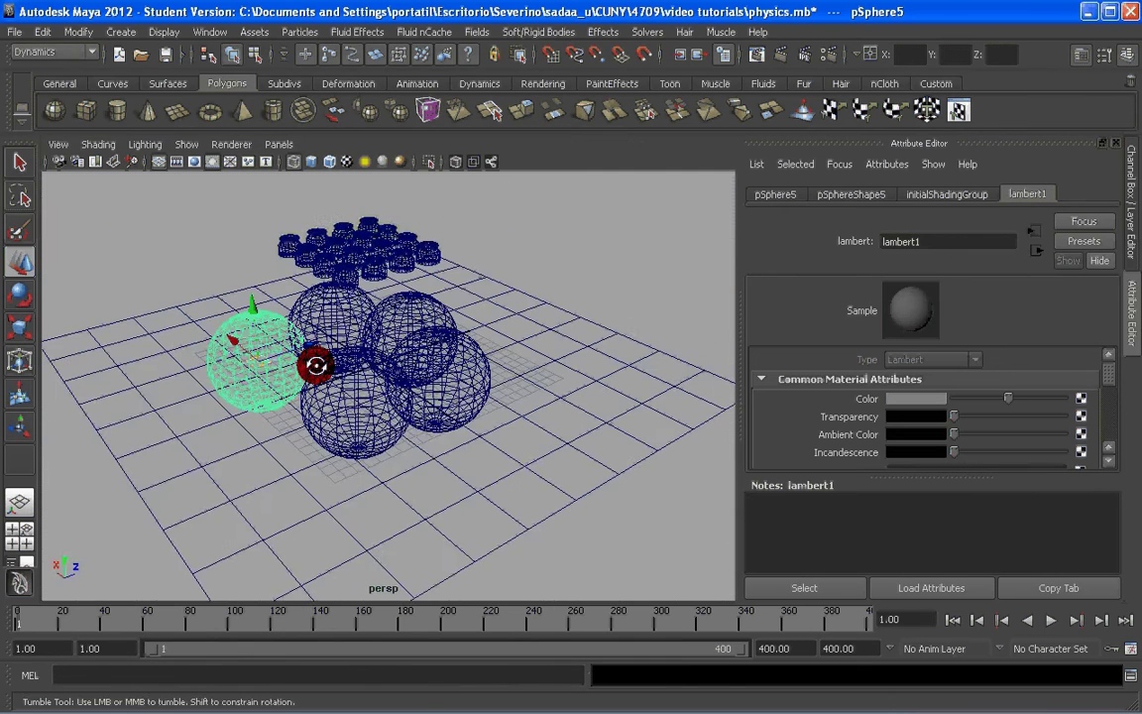
Step: Scale pSphere5 vertically into a tall ellipsoid and adjust its overall size
left_click_drag(303, 317, 217, 209, "alt")
key("r")
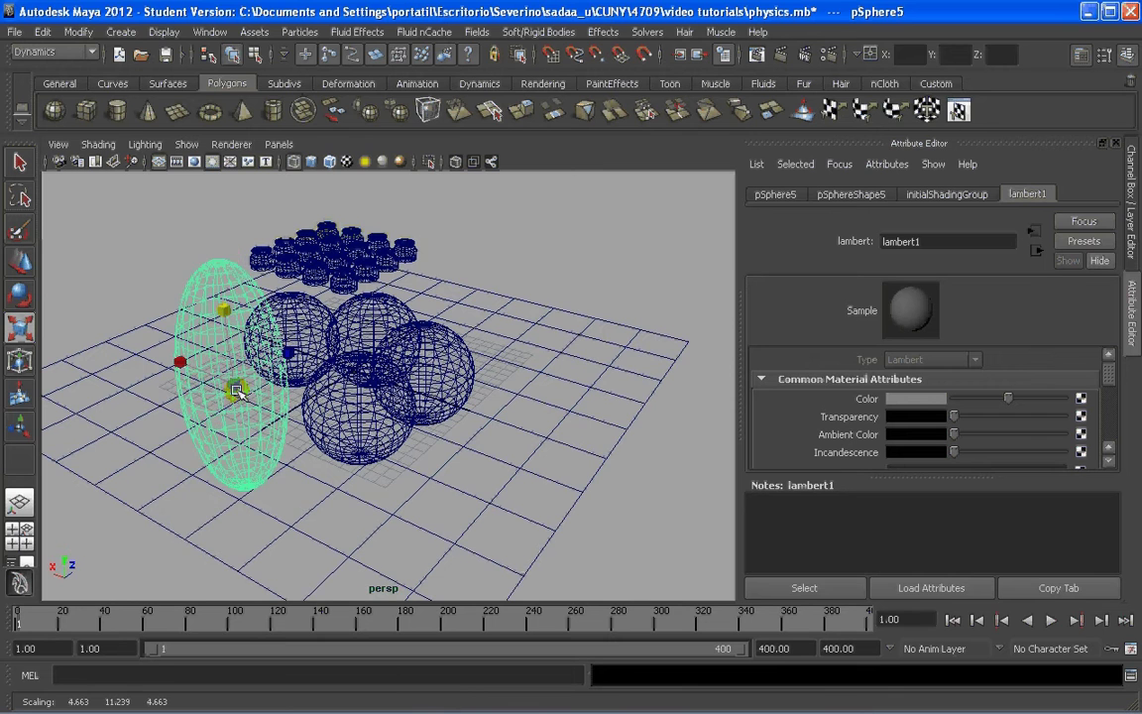
left_click(237, 380)
left_click_drag(239, 377, 305, 373, "alt")
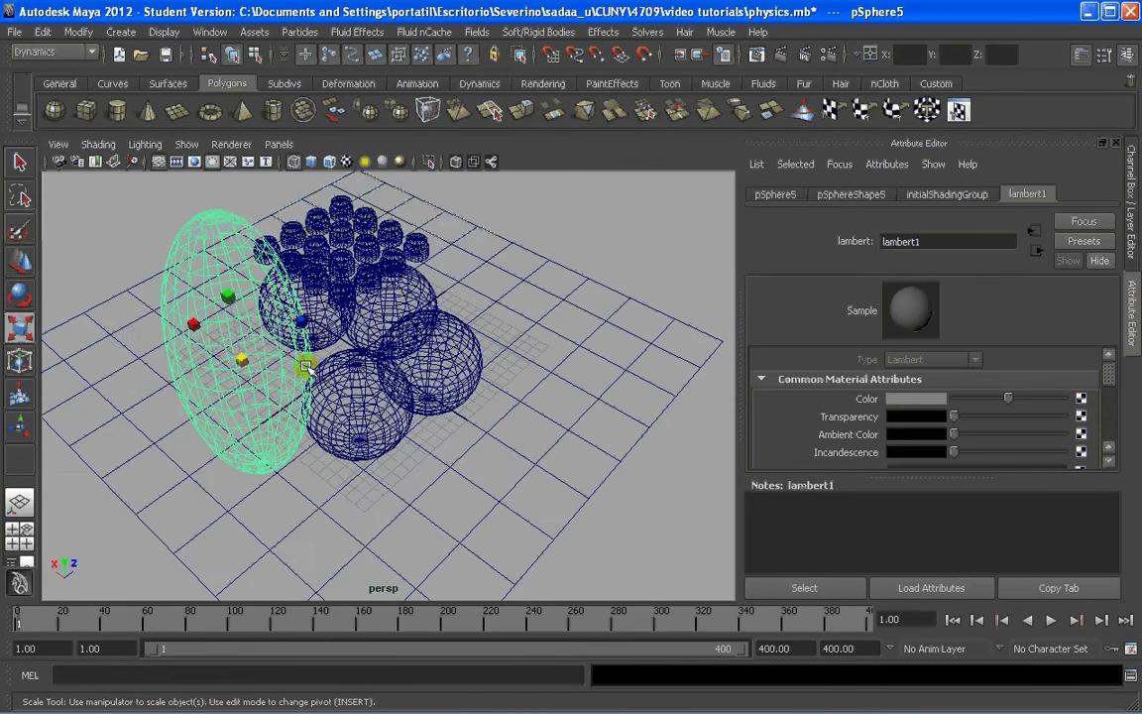
left_click_drag(238, 363, 315, 361)
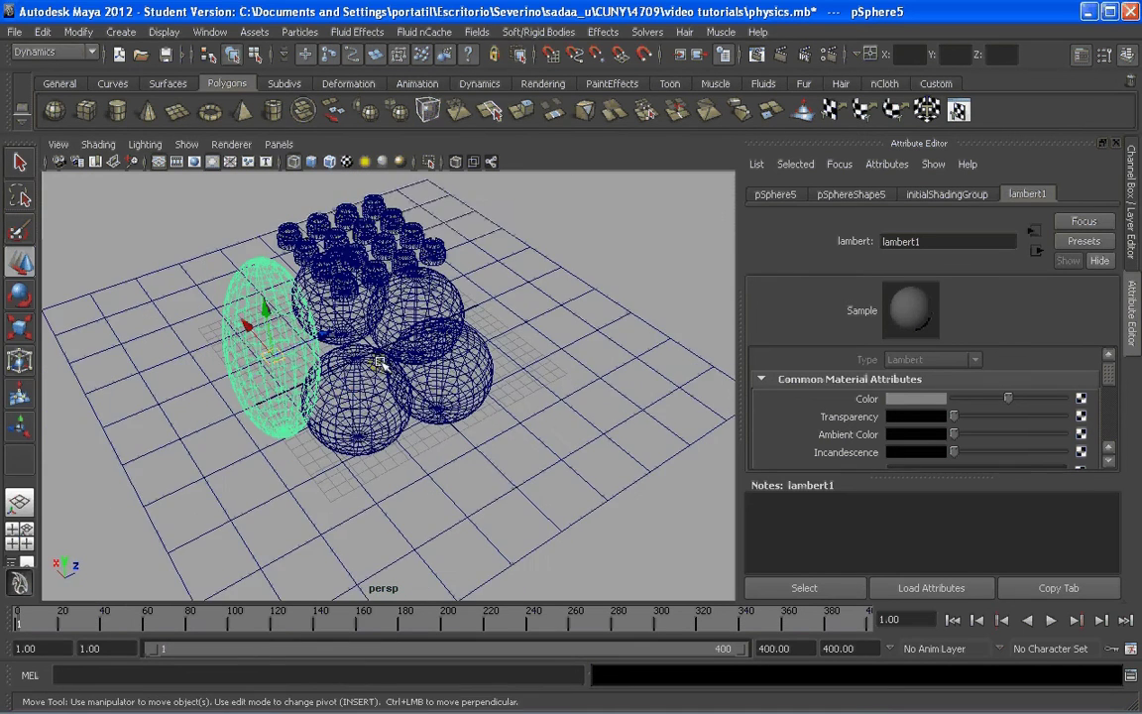
Step: Scale pSphere1 and pSphere4 into larger, wider mounds and switch the viewport to shaded display
left_click(362, 397)
mouse_move(362, 396)
left_mouse_down()
mouse_move(352, 358)
mouse_move(454, 339)
mouse_move(417, 361)
mouse_move(503, 387)
mouse_move(492, 378)
left_mouse_up()
key("5")
left_click(492, 378)
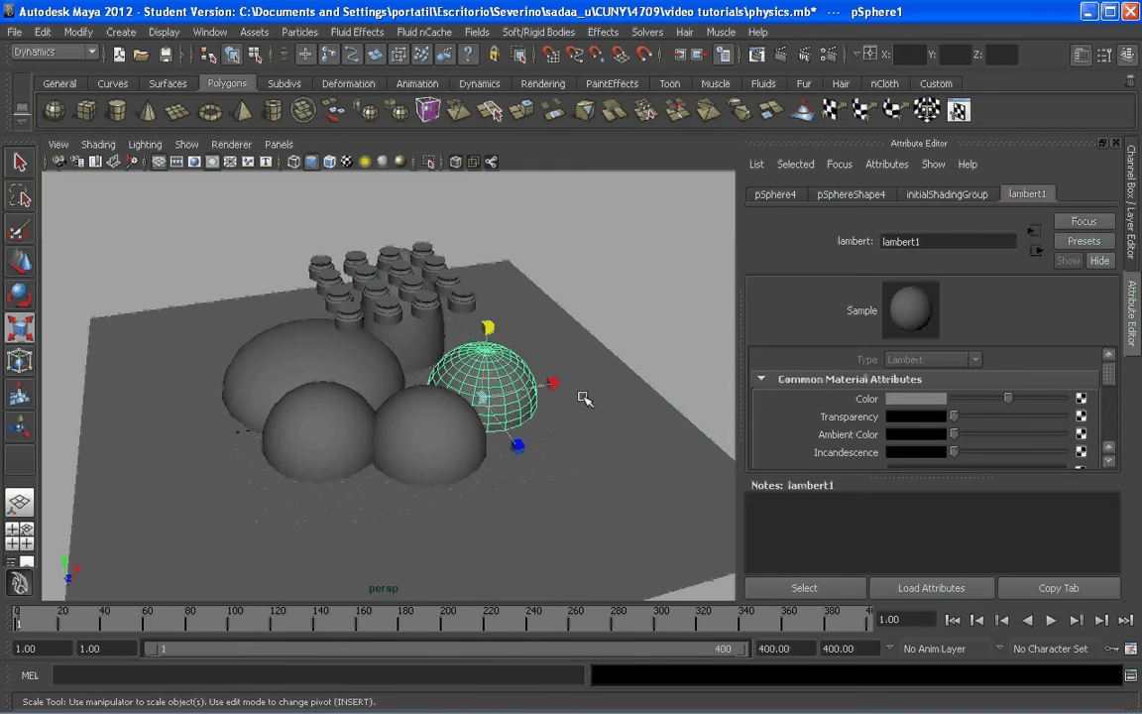
mouse_move(584, 398)
left_mouse_down("alt")
mouse_move(481, 423)
mouse_move(515, 417)
mouse_move(482, 404)
mouse_move(469, 382)
mouse_move(492, 436)
left_mouse_up("alt")
key("w")
left_click_drag(451, 396, 370, 415, "alt")
Step: Stretch pSphere3 vertically so that it forms a slightly taller mound
left_click(367, 424)
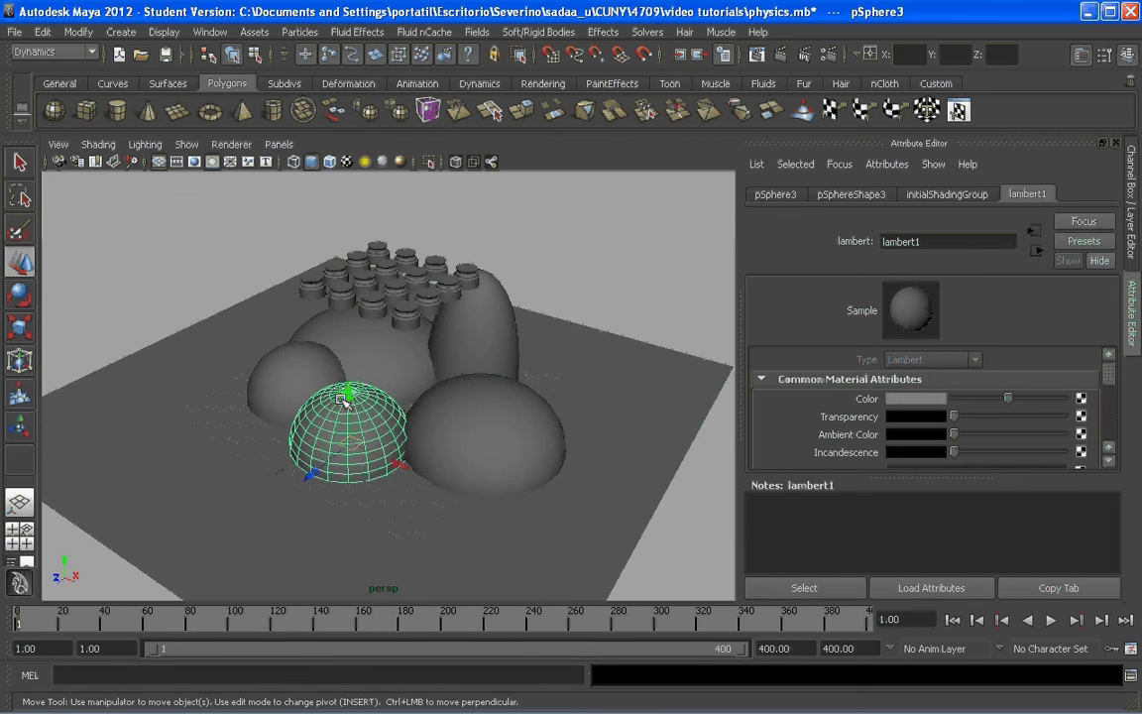
key("r")
left_click_drag(348, 355, 625, 302)
key("w")
scroll(425, 398, "up", 3)
left_click_drag(393, 300, 384, 407, "alt")
scroll(424, 397, "up", 2)
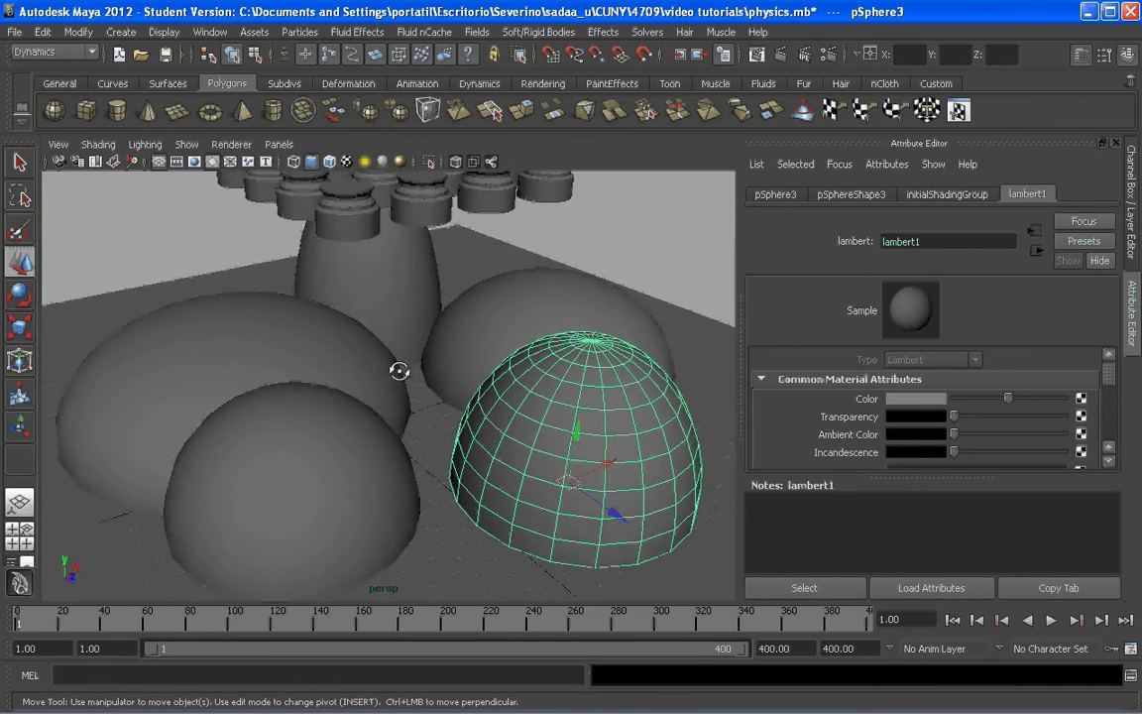
scroll(398, 369, "down", 4)
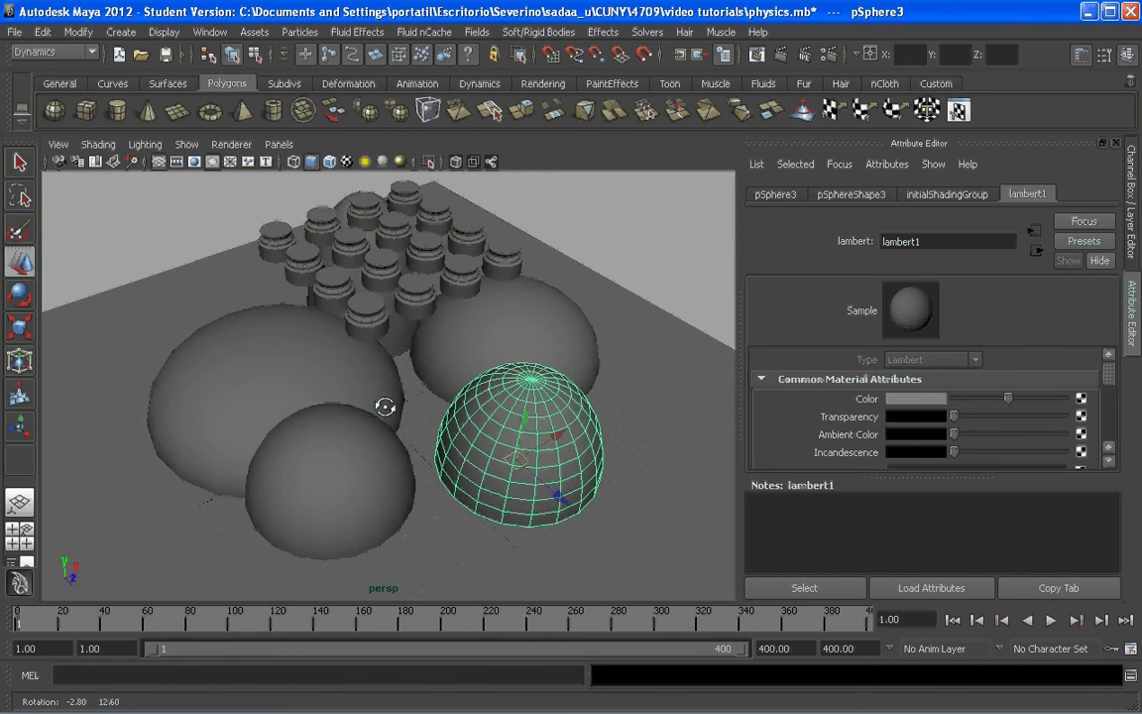
Step: Move pSphere2 outward along the ground plane to about X -5.8, Z 4.7
left_click(371, 426)
left_click_drag(334, 448, 339, 466)
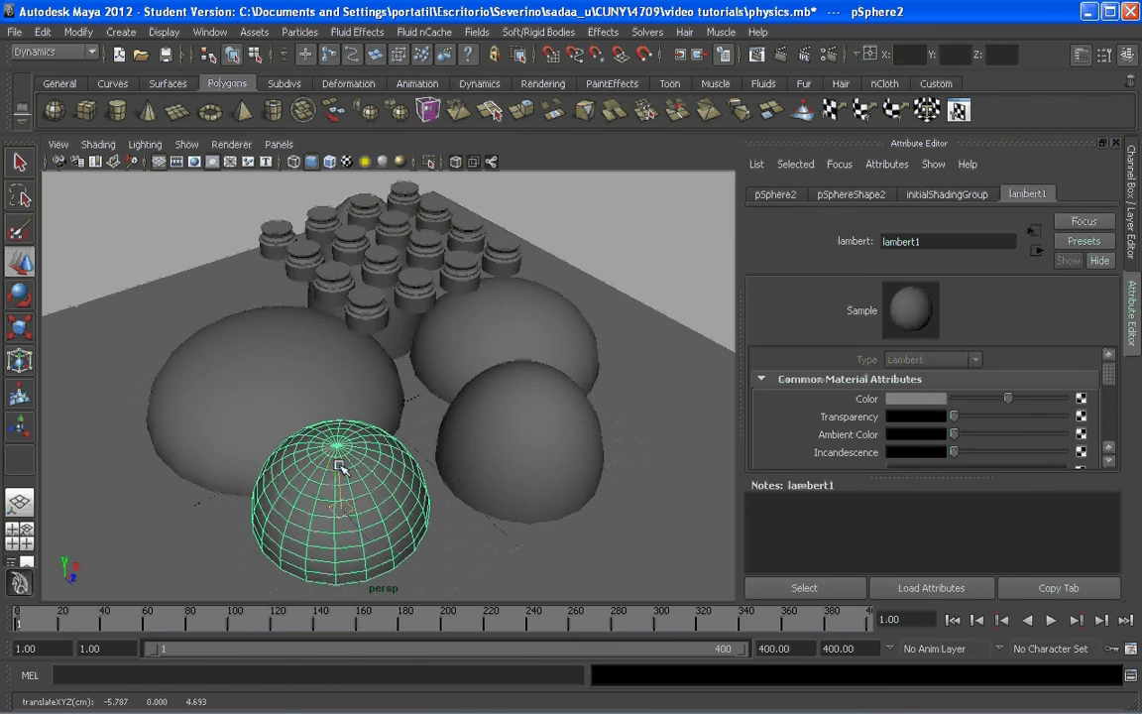
left_click_drag(466, 420, 492, 359, "alt")
left_click_drag(430, 441, 462, 443, "alt")
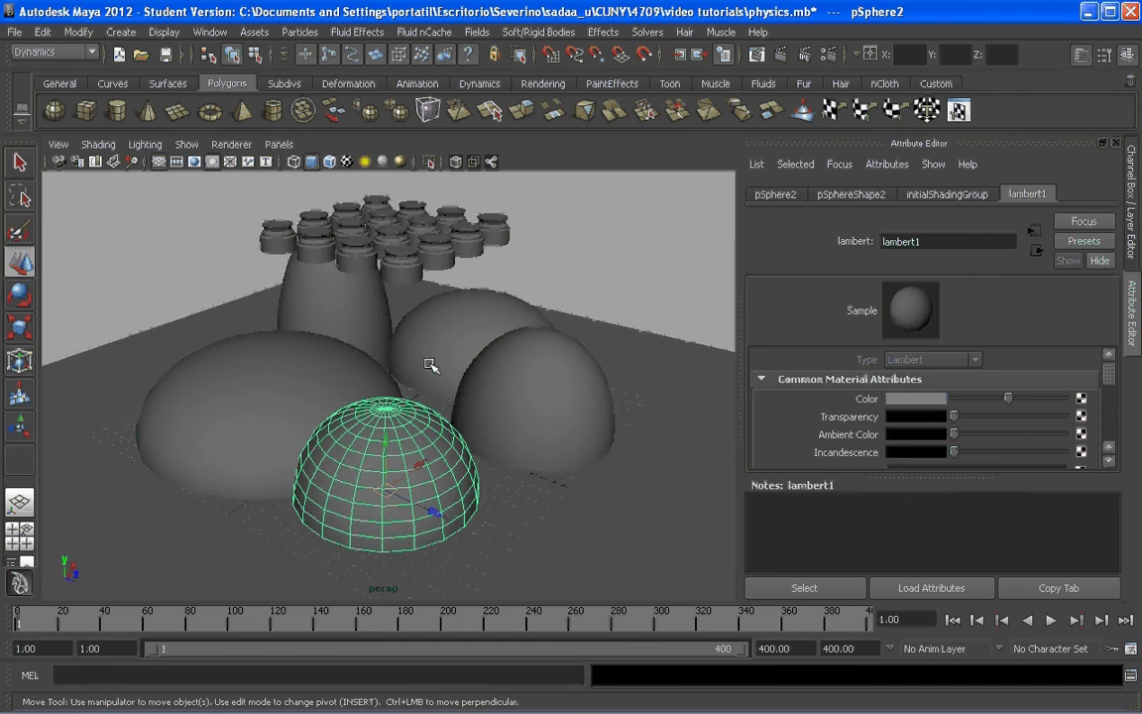
Step: Make all five spheres passive rigid bodies and clear the selection
left_click(337, 296)
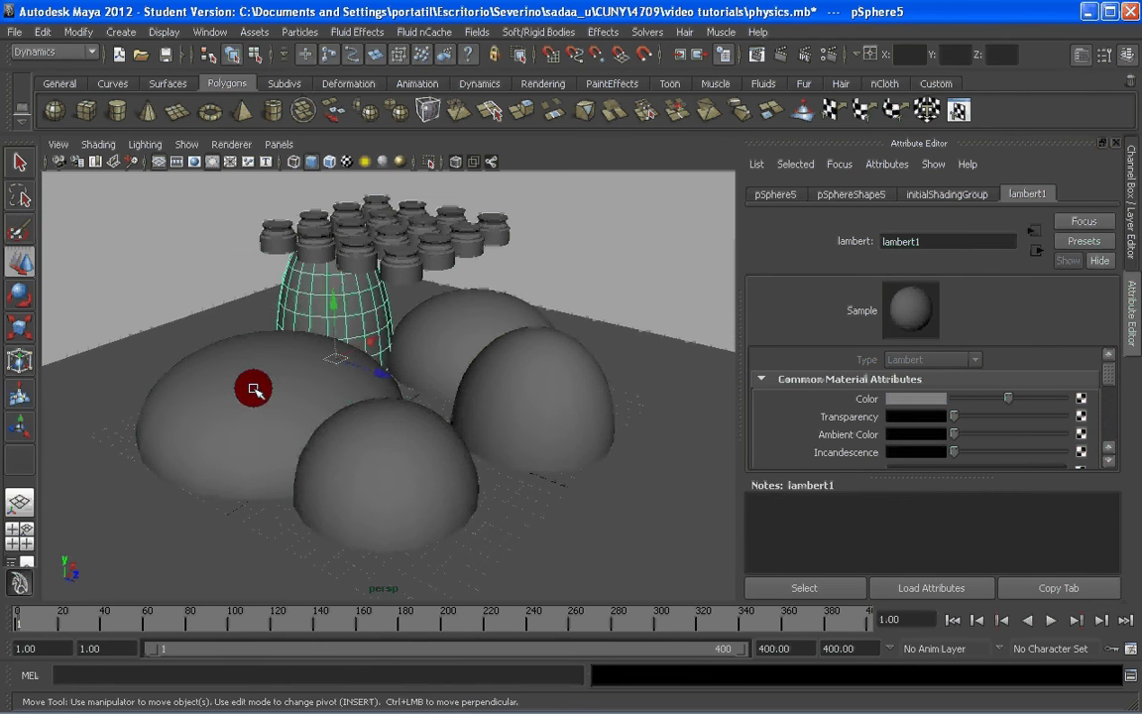
left_click(254, 389, "shift")
left_click(485, 333, "shift")
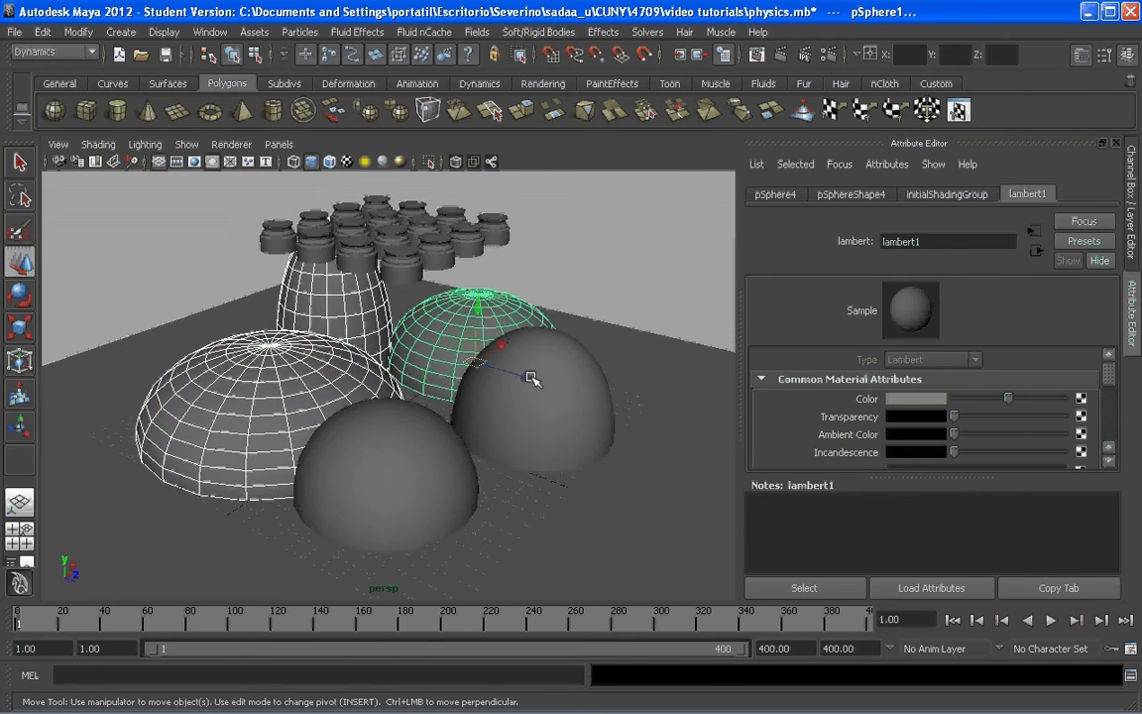
left_click(509, 441, "shift")
left_click(383, 476, "shift")
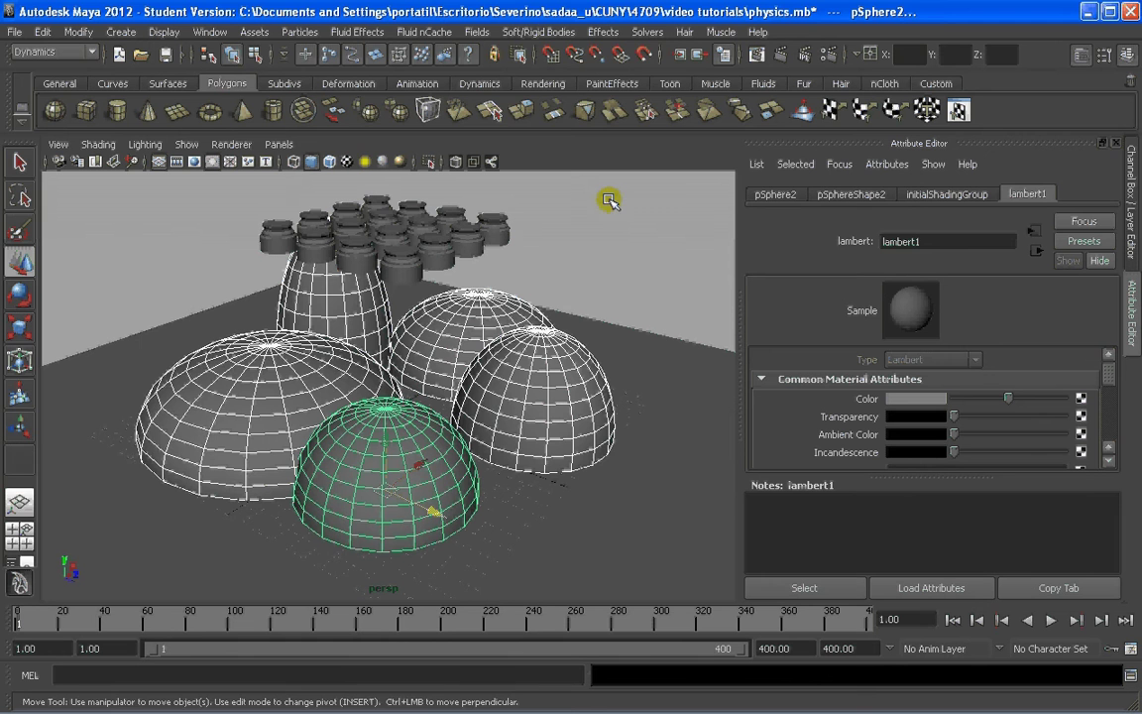
left_click(541, 32)
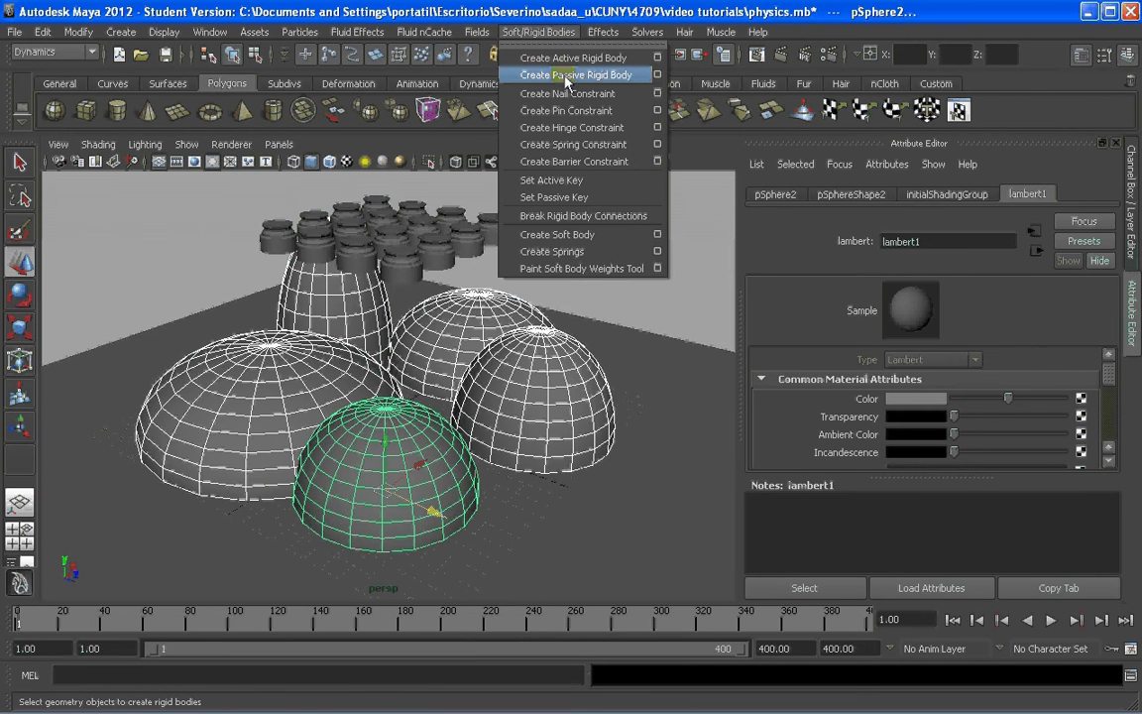
left_click(565, 77)
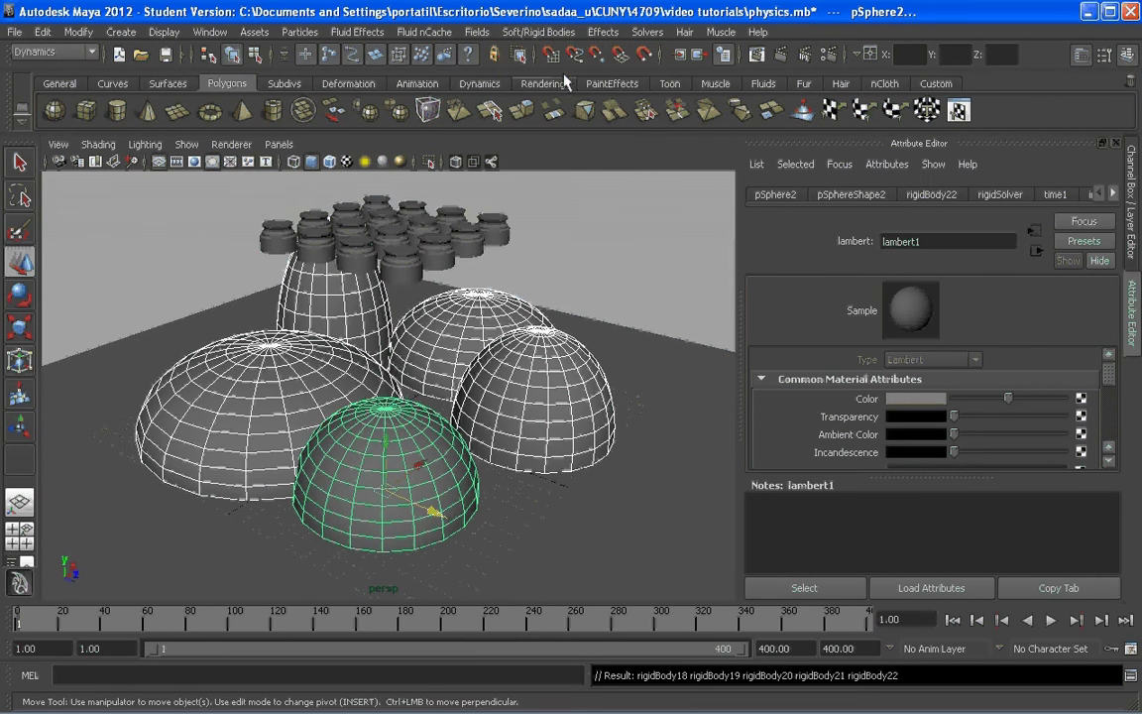
left_click(616, 240)
Step: Switch the viewport back to wireframe display with the spheres and jars in close view
left_click_drag(617, 240, 538, 386, "alt")
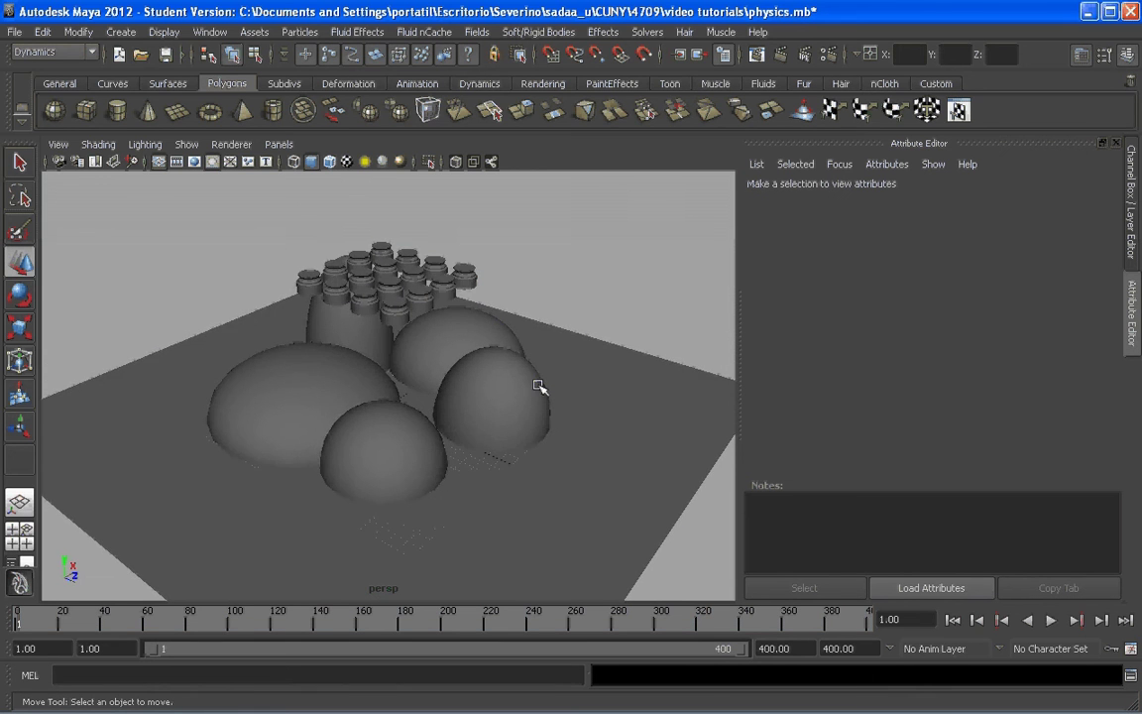
key("4")
right_click_drag(539, 384, 433, 354, "alt")
left_click_drag(434, 354, 441, 353, "alt")
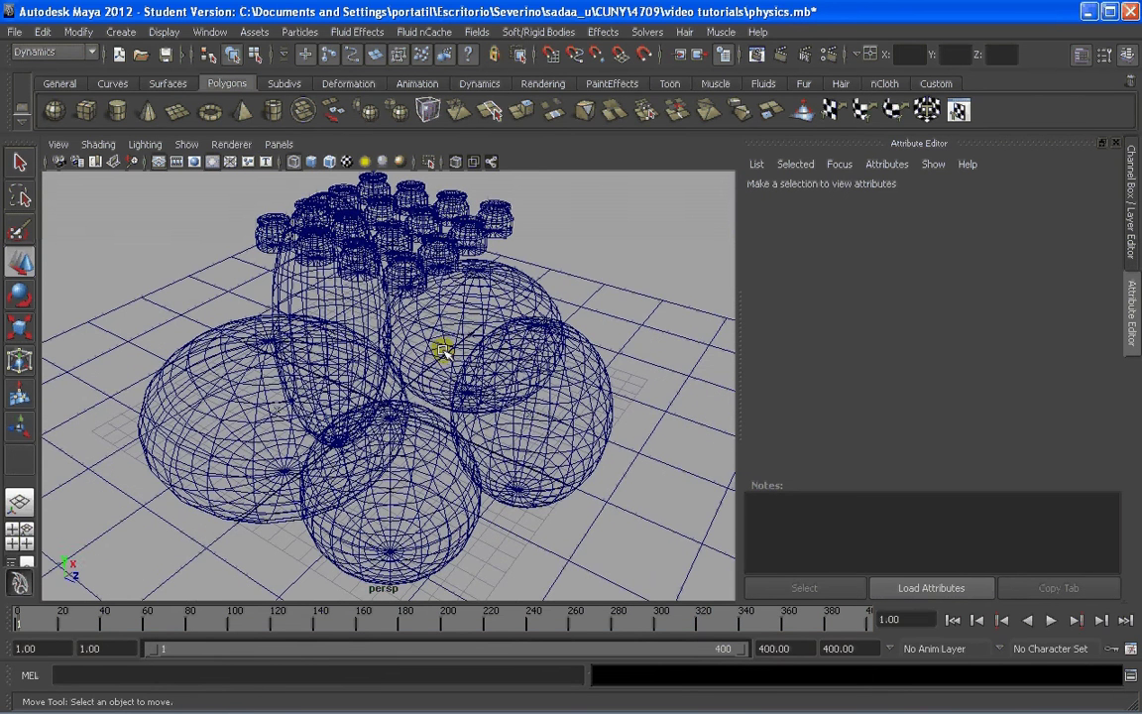
Step: Play the rigid body simulation and stop it at frame 332, with the jars piled among the spheres
left_click(1050, 621)
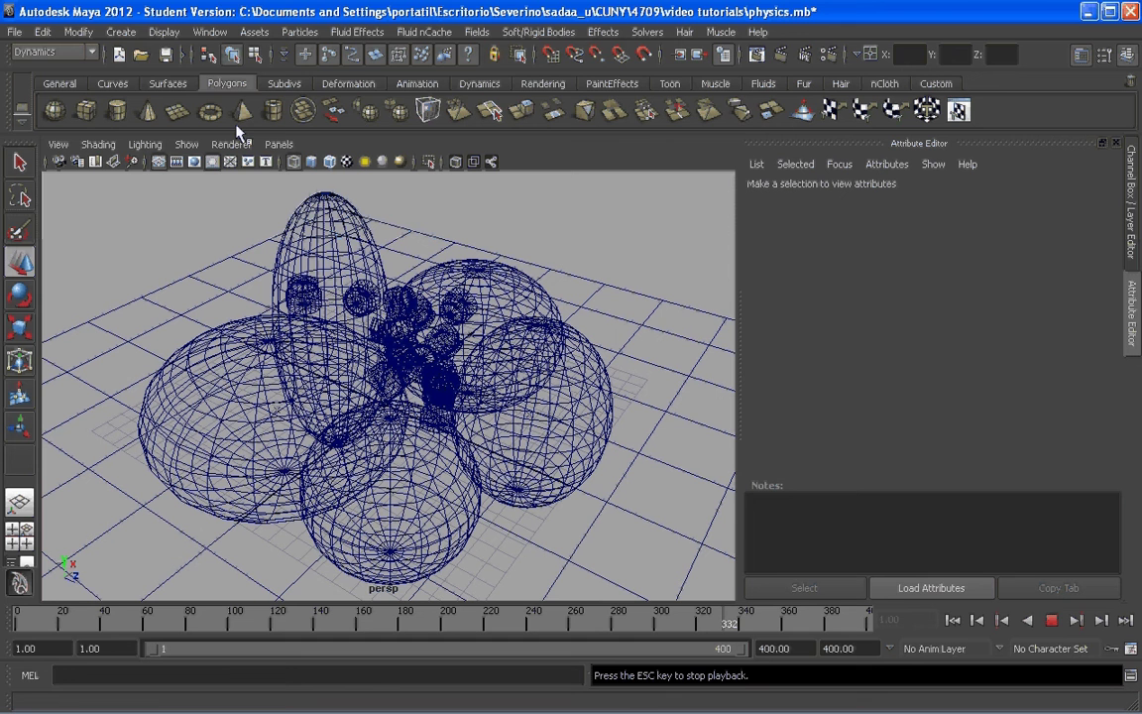
key("Escape")
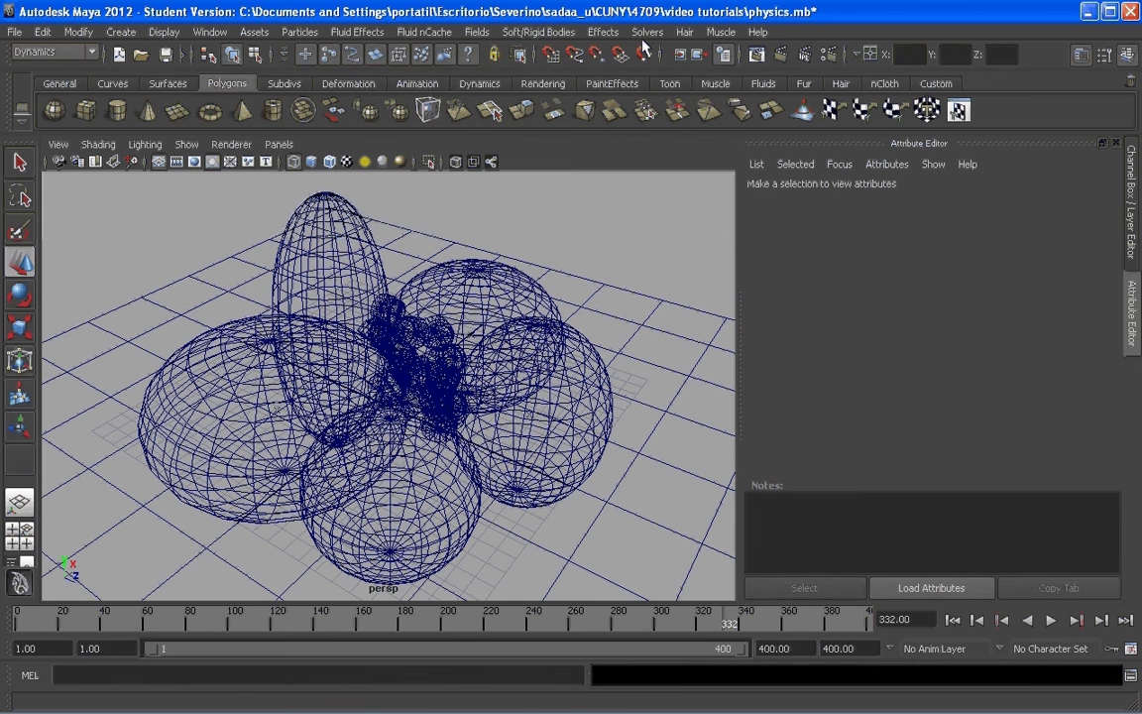
left_click_drag(525, 287, 502, 415, "alt")
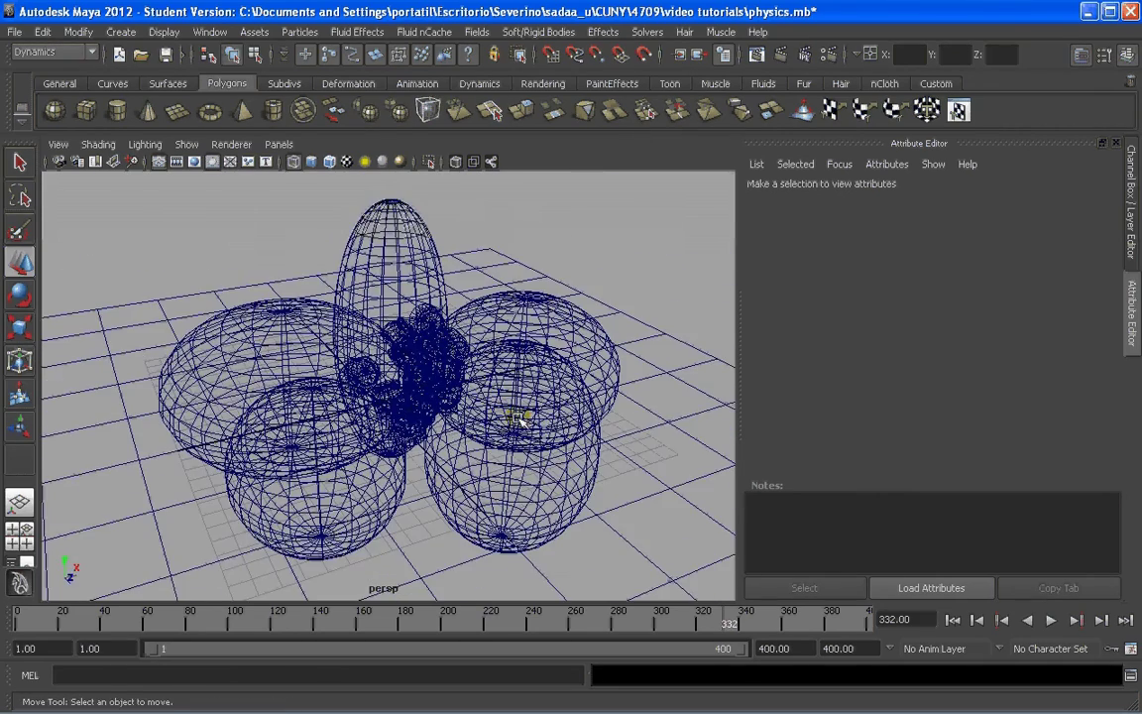
scroll(468, 400, "up", 5)
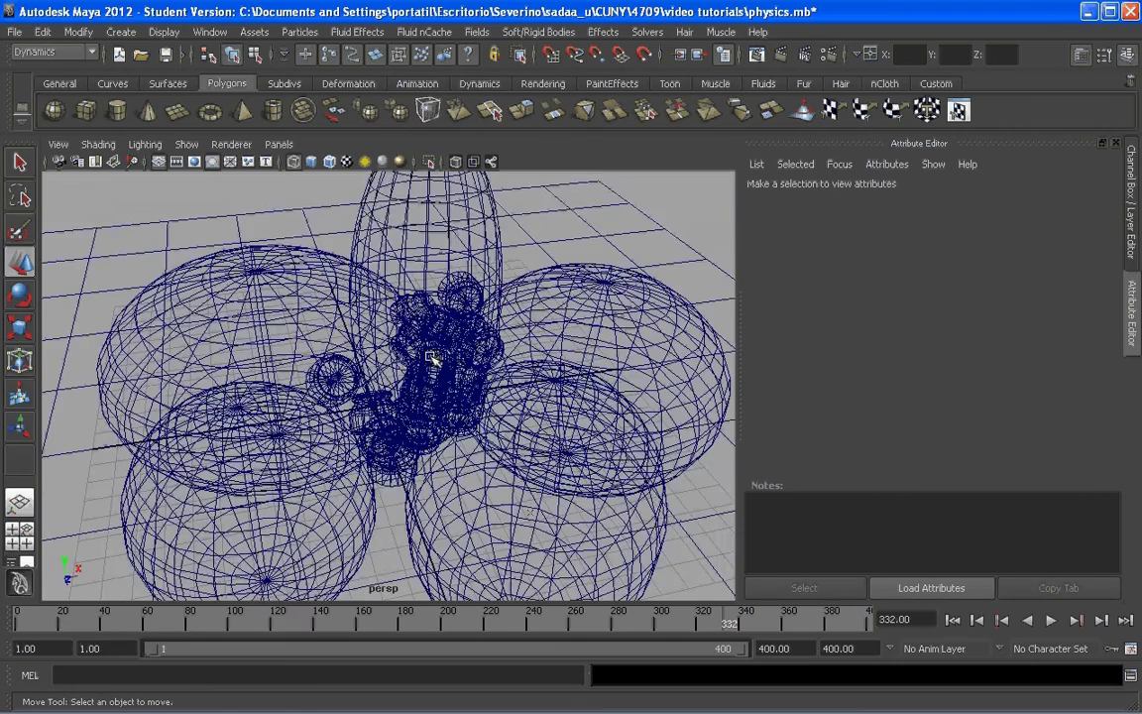
scroll(422, 392, "down", 4)
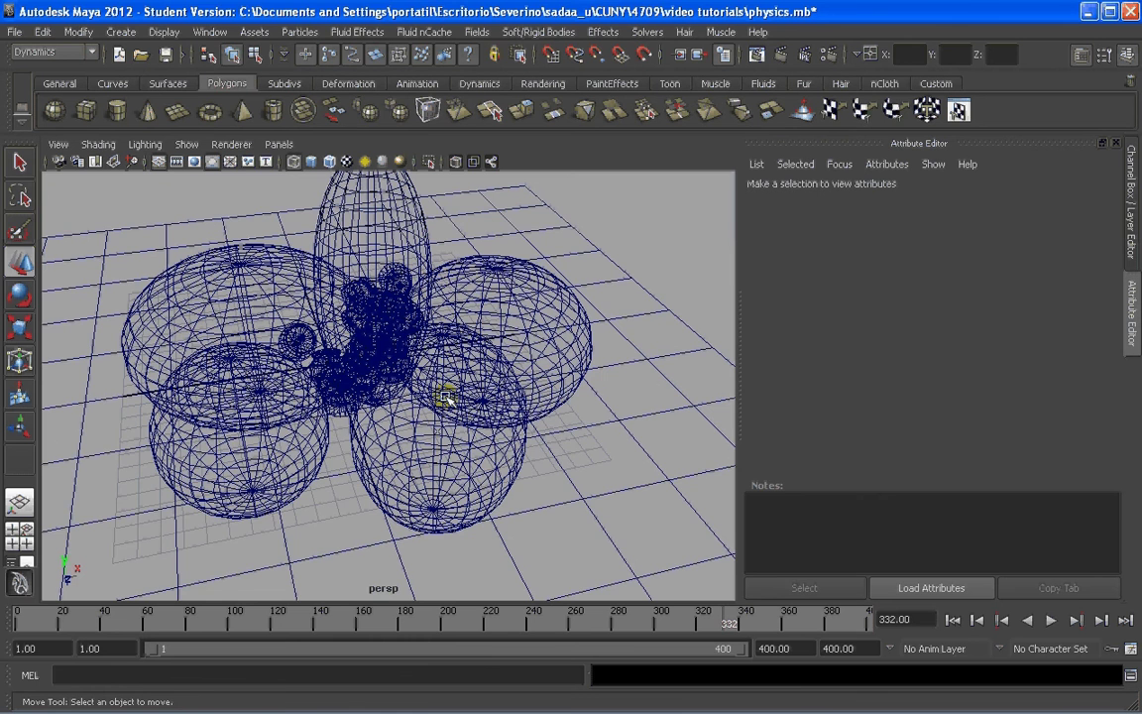
Step: Switch the viewport to smooth shading and delete all five spheres surrounding the fallen jars
key("5")
scroll(490, 303, "down", 5)
mouse_move(489, 303)
left_mouse_down("alt")
mouse_move(429, 365)
mouse_move(445, 384)
left_mouse_up("alt")
left_click(445, 384)
left_click(451, 331, "shift")
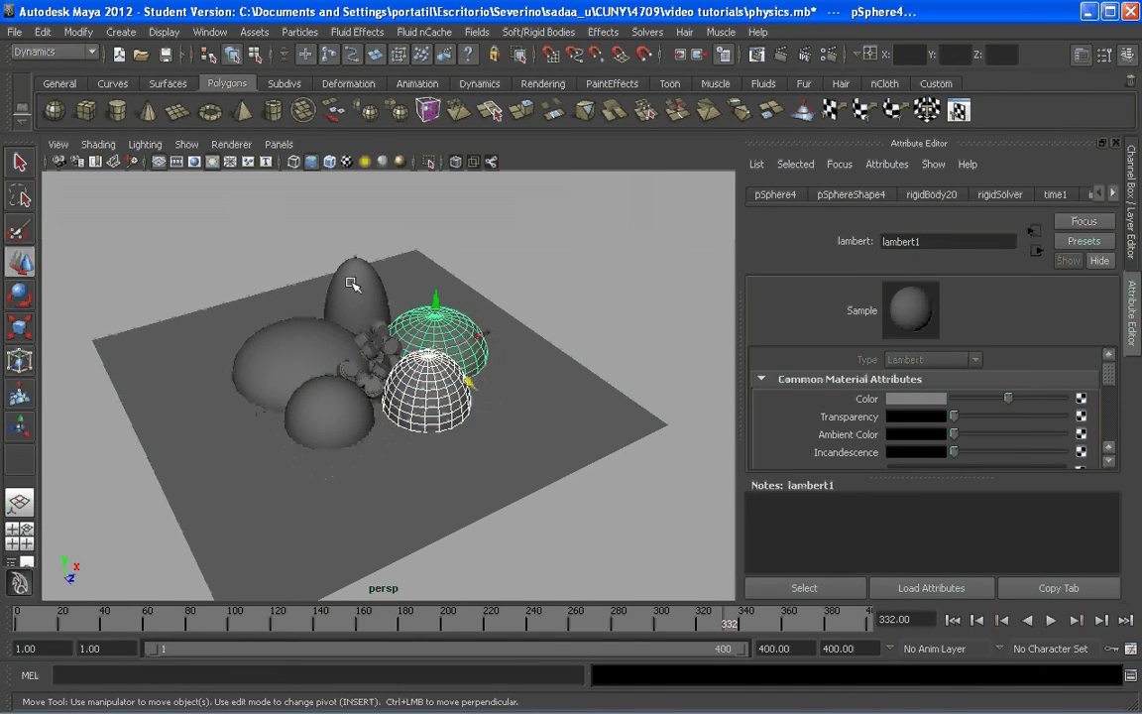
left_click(352, 285, "shift")
left_click(298, 352, "shift")
left_click(321, 404, "shift")
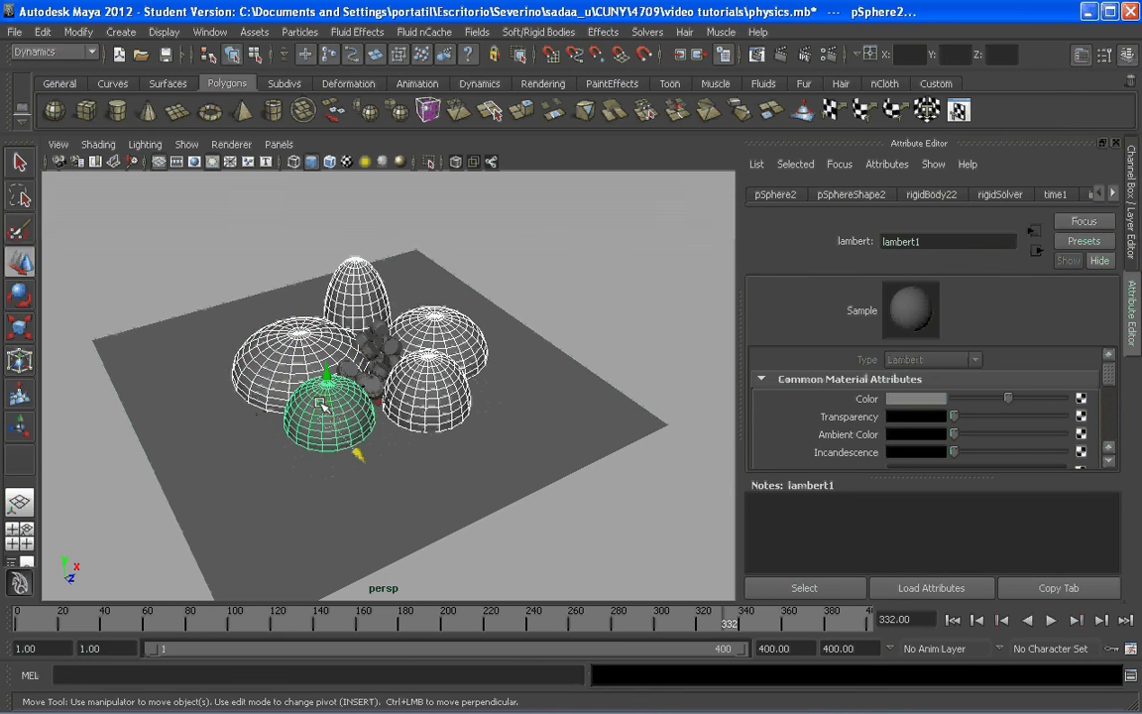
key("Delete")
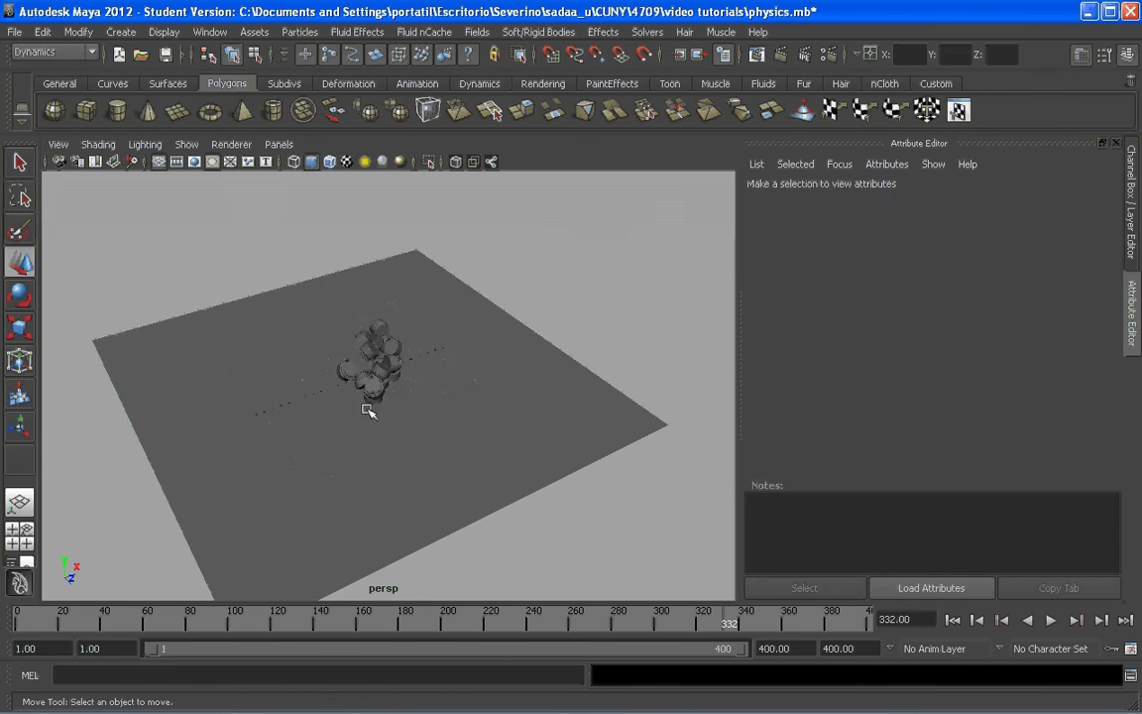
Step: Examine how the fallen jars rest on each other and on the ground plane, from several angles and distances
left_click(439, 415)
scroll(436, 427, "up", 5)
left_click_drag(435, 430, 548, 377, "alt")
scroll(482, 384, "up", 3)
left_click_drag(446, 372, 502, 372, "alt")
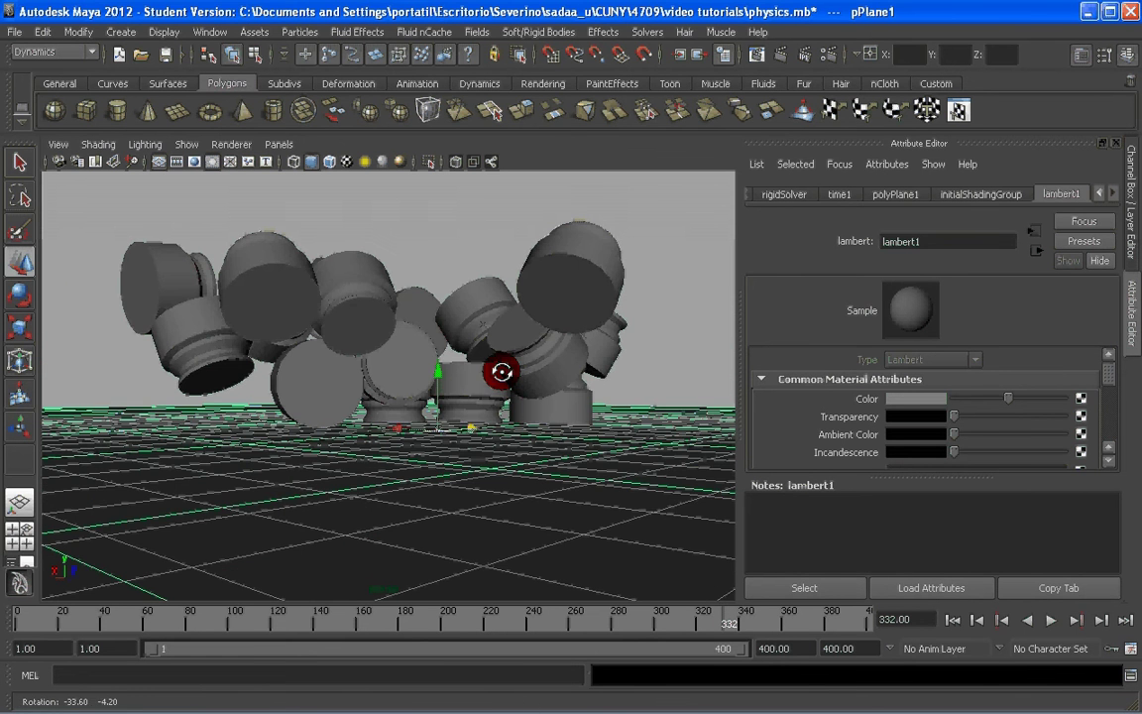
left_click(427, 224)
scroll(438, 323, "down", 3)
left_click_drag(438, 323, 448, 321, "alt")
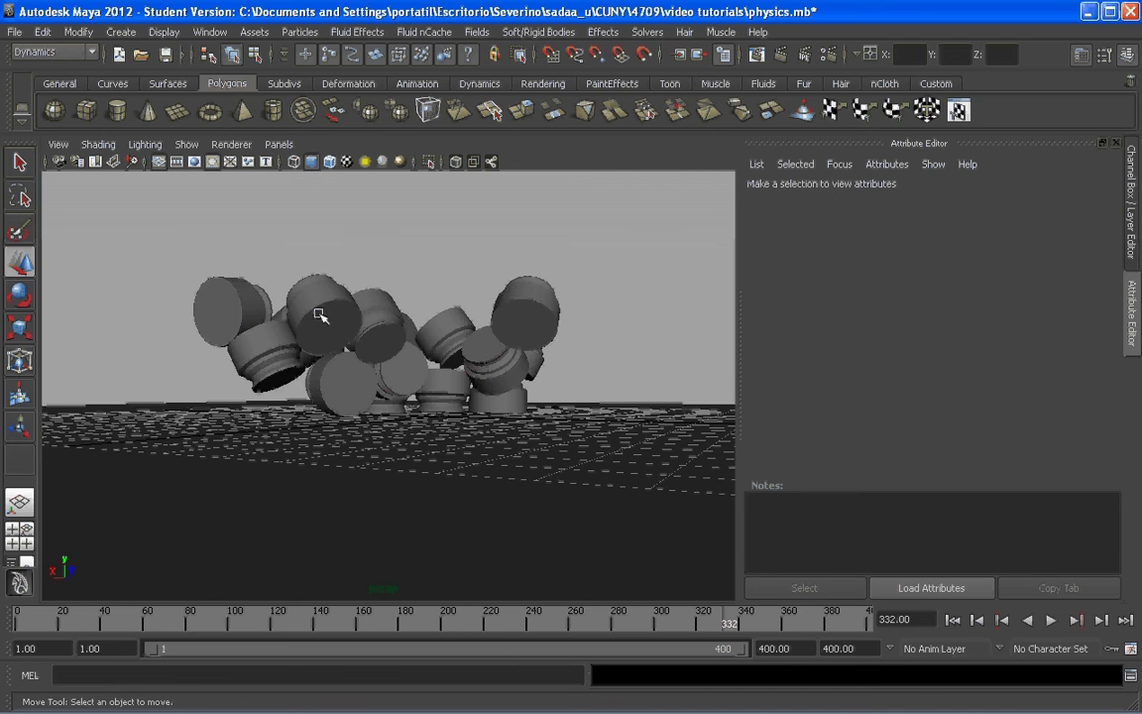
scroll(448, 359, "up", 2)
left_click_drag(460, 316, 510, 340, "alt")
scroll(509, 340, "up", 3)
left_click_drag(352, 337, 451, 370, "alt")
scroll(405, 368, "down", 3)
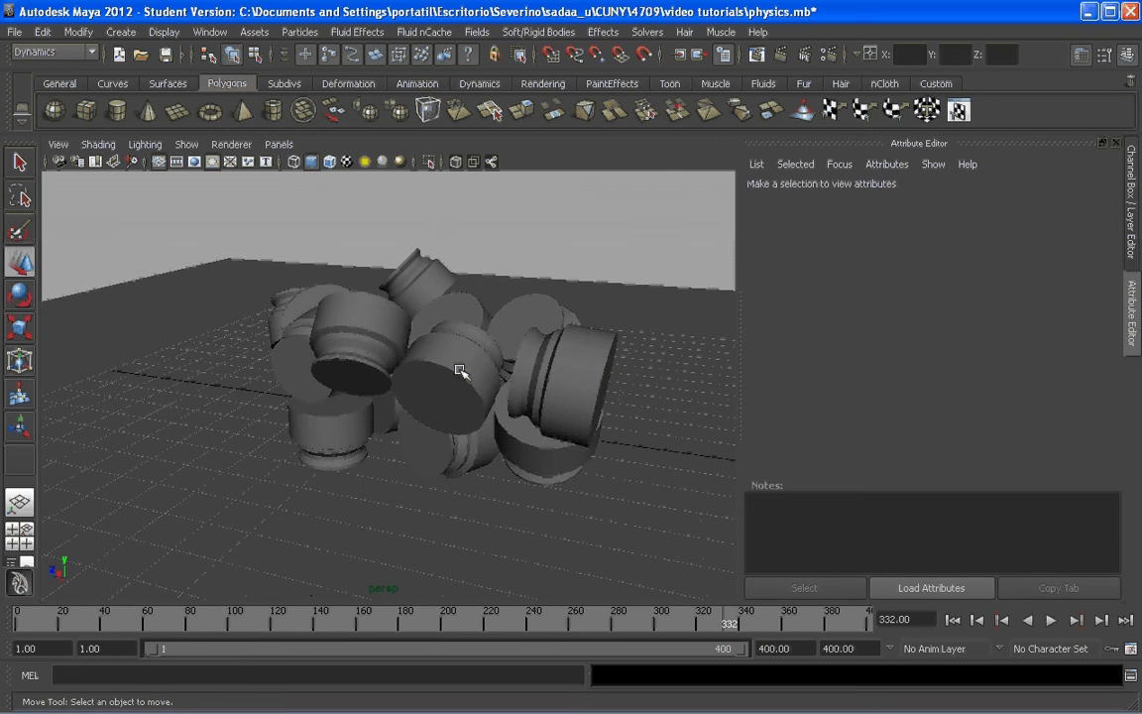
left_click_drag(459, 371, 325, 376, "alt")
left_click_drag(320, 351, 429, 352, "alt")
scroll(372, 469, "down", 5)
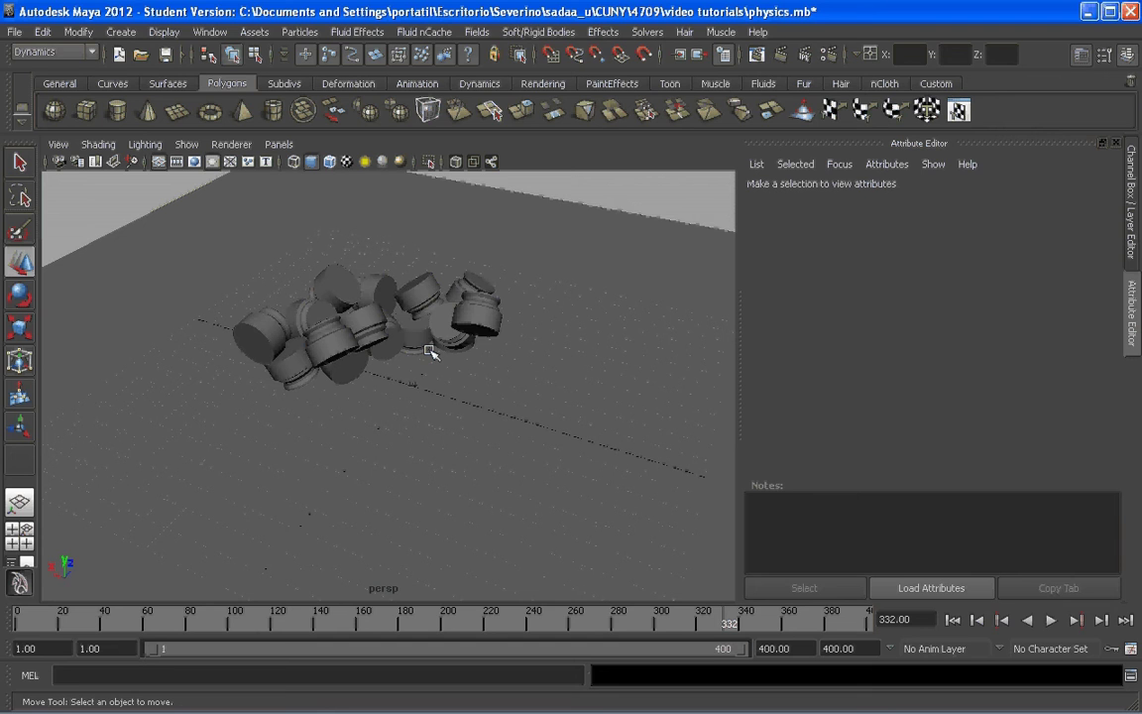